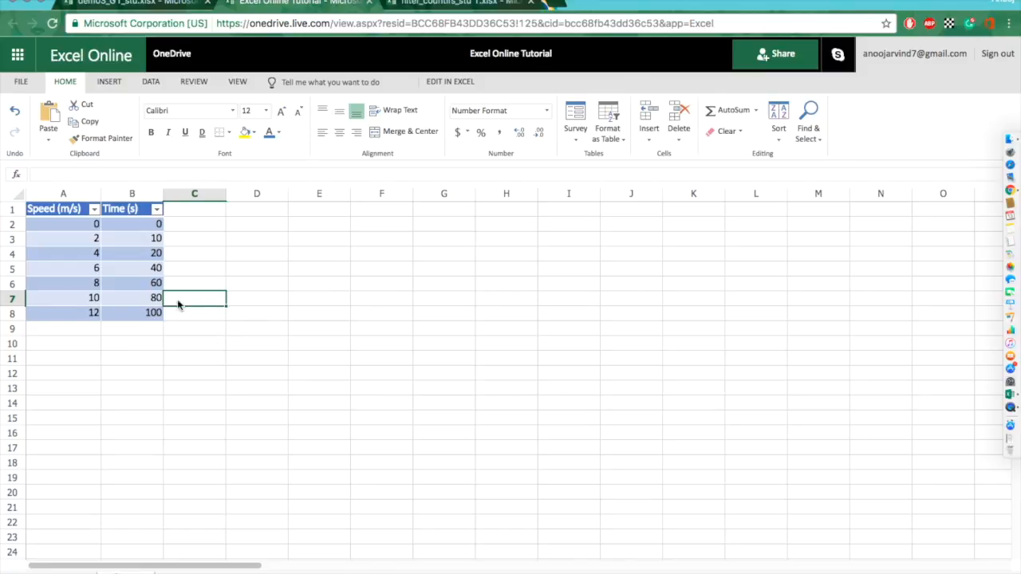
Insert a markers-only scatter chart from the Speed (m/s) and Time (s) data in A1:B8.
click(201, 353)
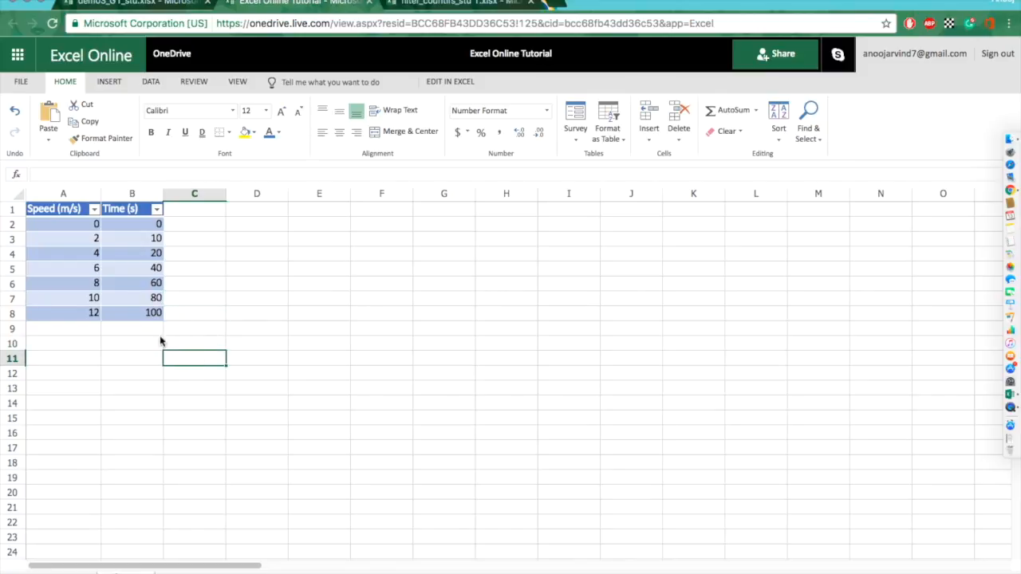
click(64, 214)
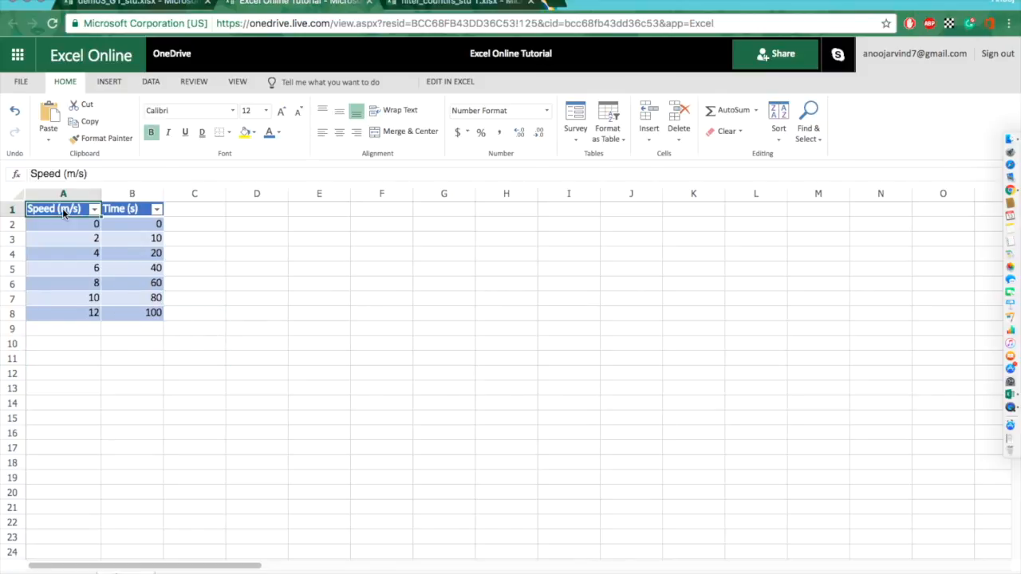
drag(68, 217, 130, 319)
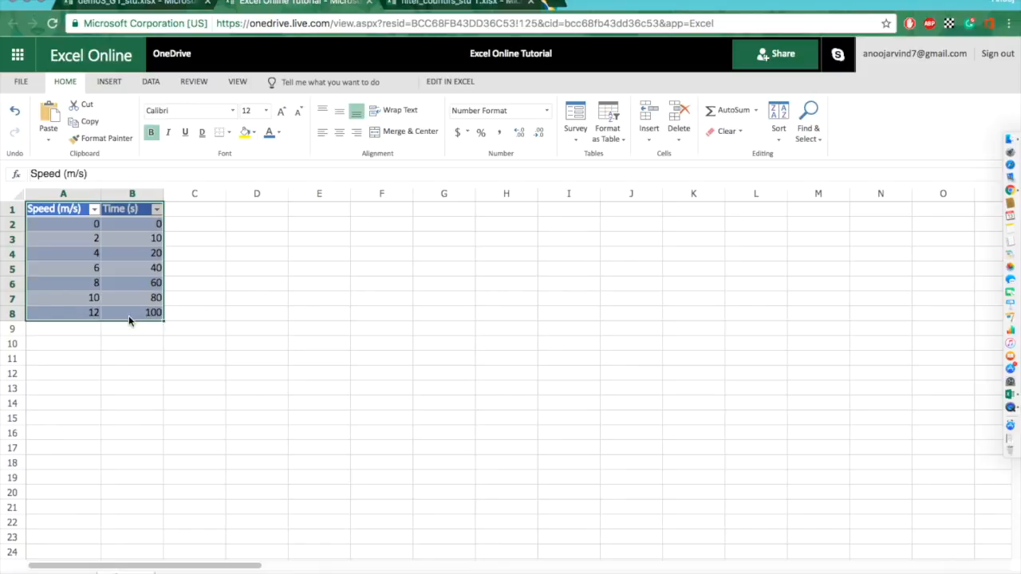
click(151, 83)
click(107, 82)
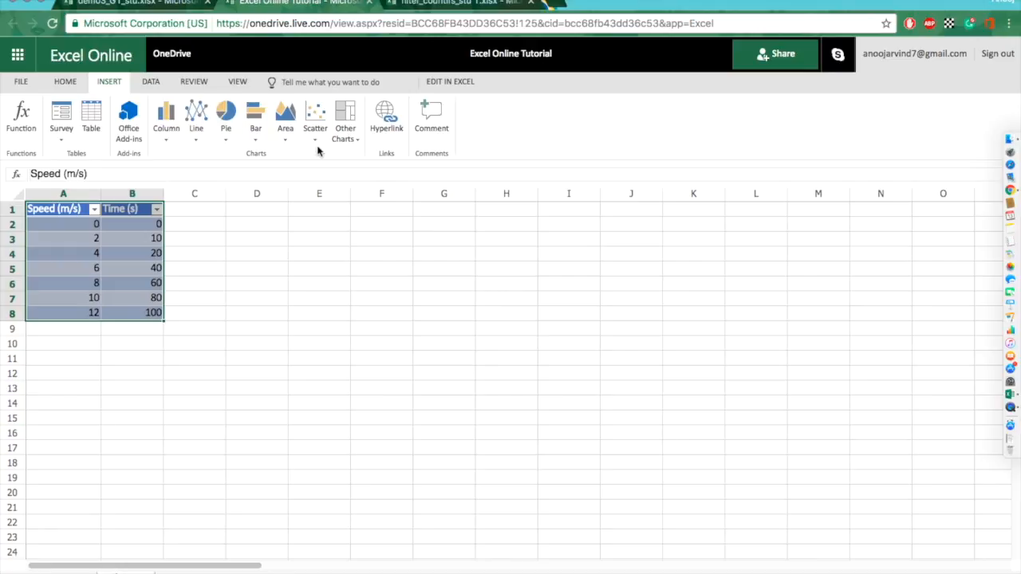
click(323, 119)
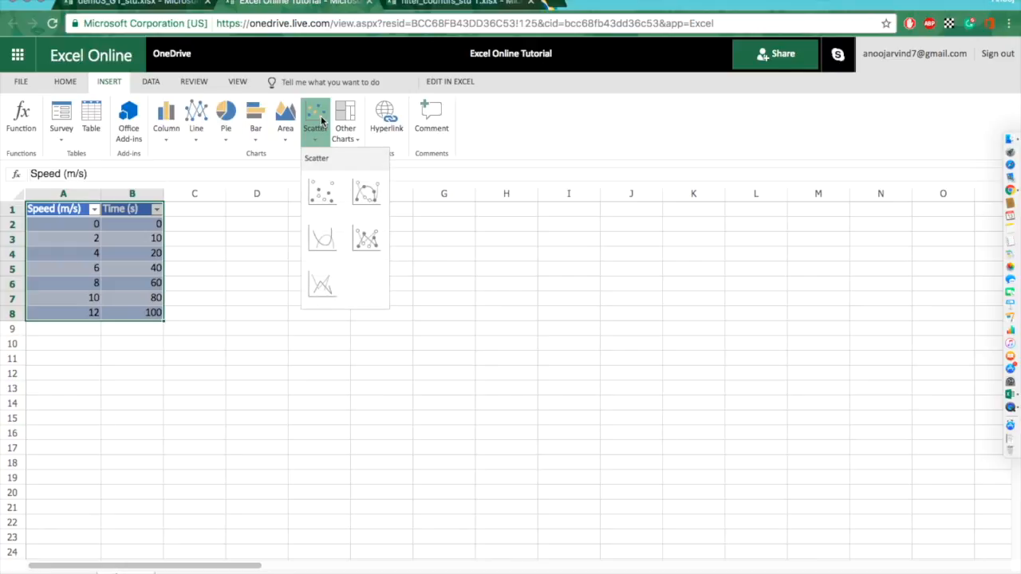
click(323, 190)
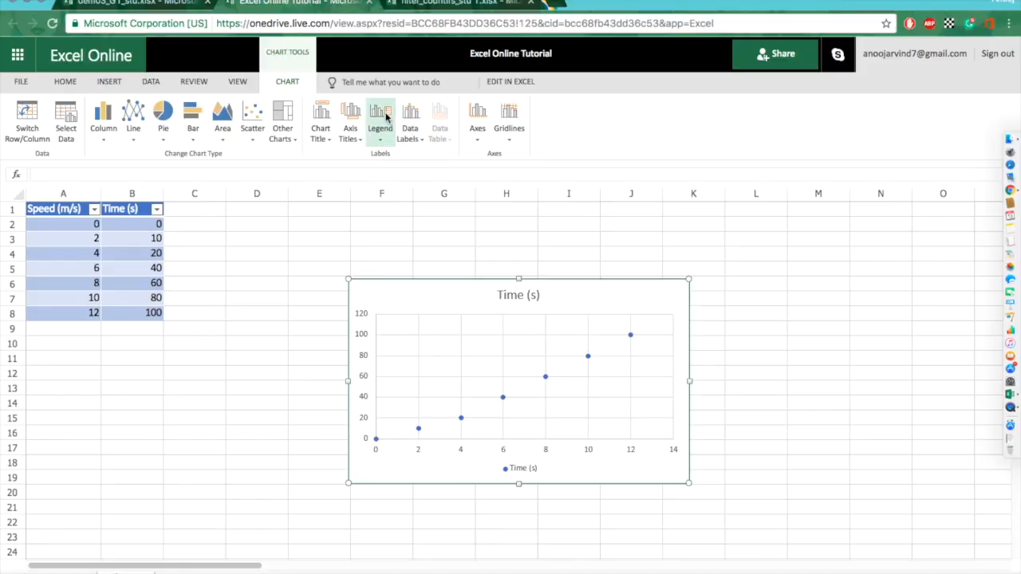
Add a title below the chart's horizontal axis with the text "Speed".
click(345, 117)
mouse_move(441, 159)
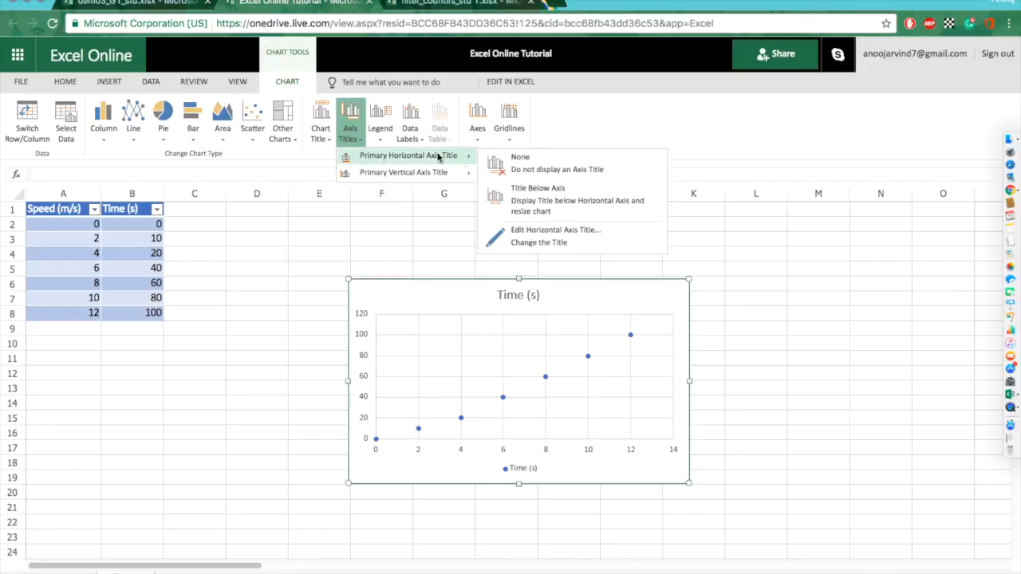
click(498, 194)
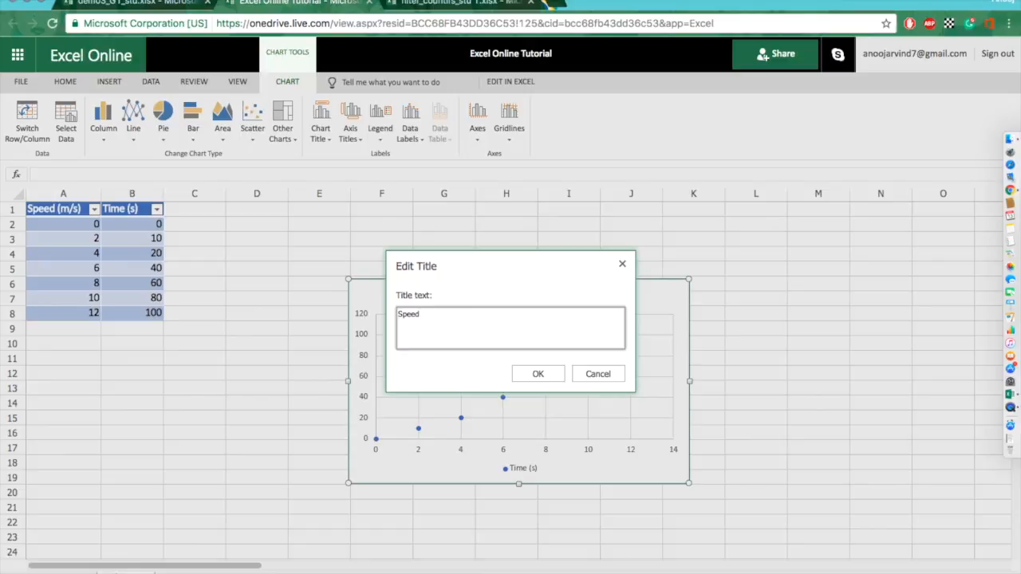
click(557, 373)
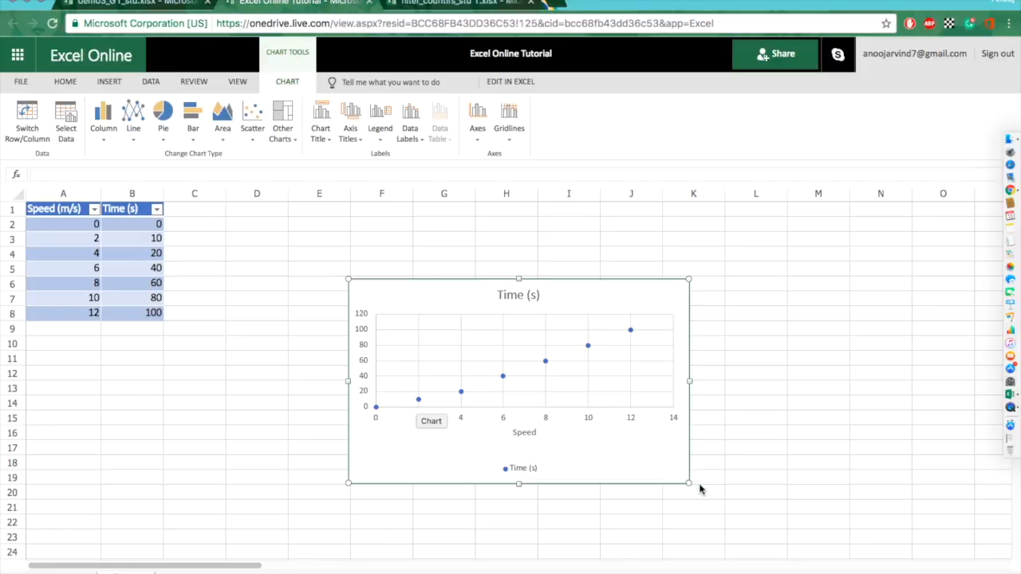
Enlarge the scatter chart by extending its lower-right corner to about column M, row 24.
drag(688, 483, 830, 559)
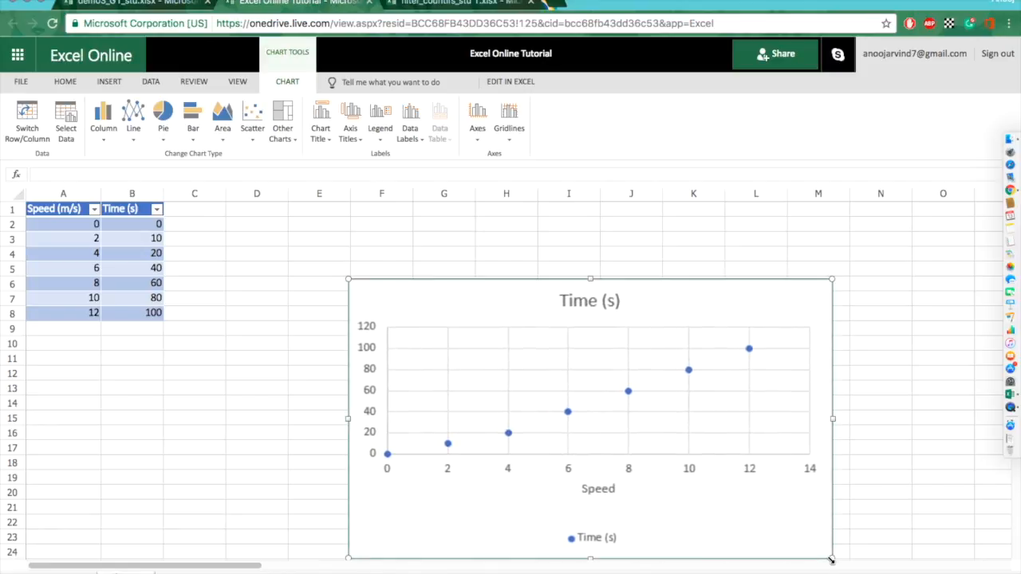
scroll(829, 558, down, 2)
scroll(830, 561, up, 1)
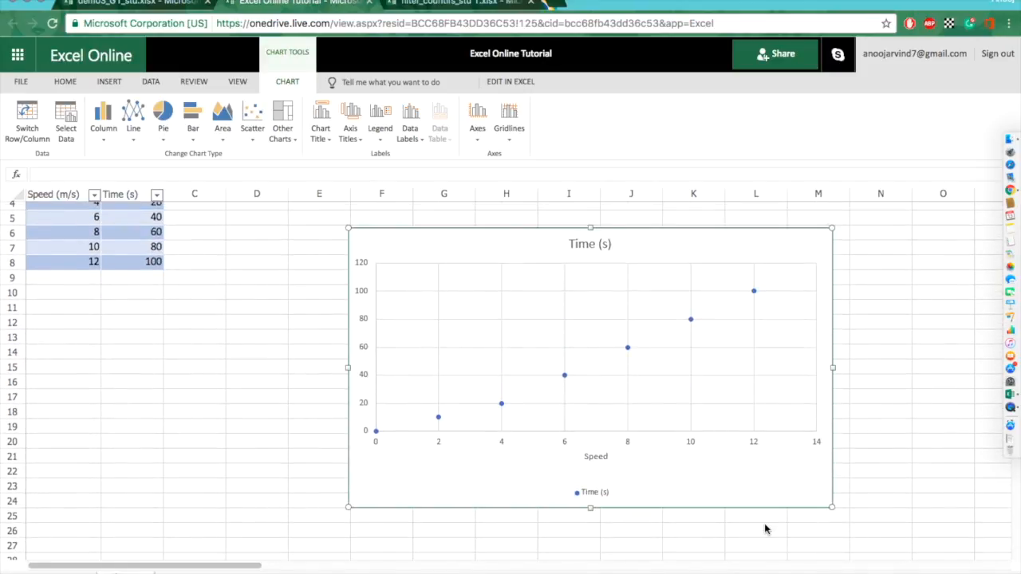
scroll(764, 529, up, 2)
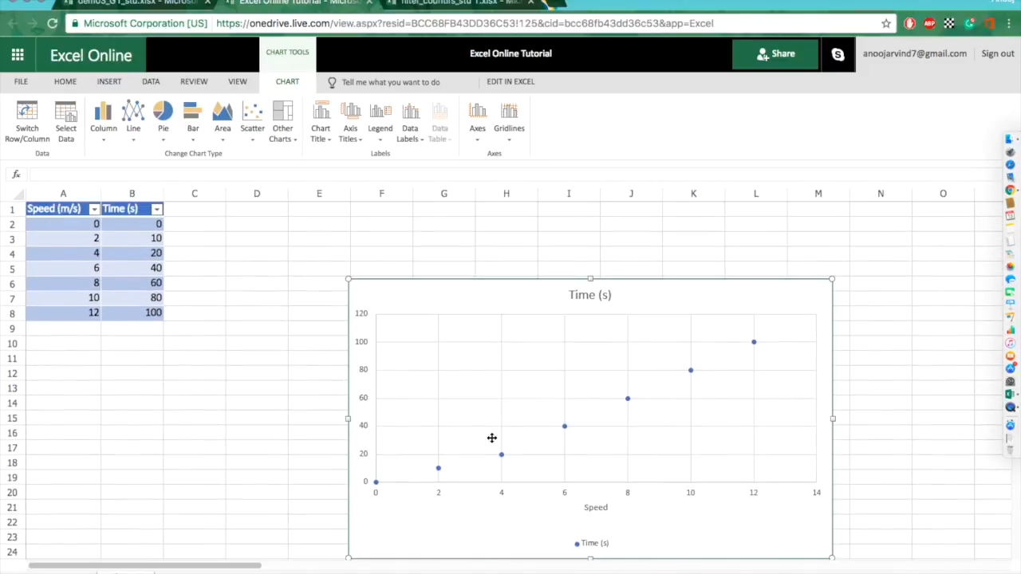
Add a rotated title to the chart's vertical axis with the text "Time".
click(410, 123)
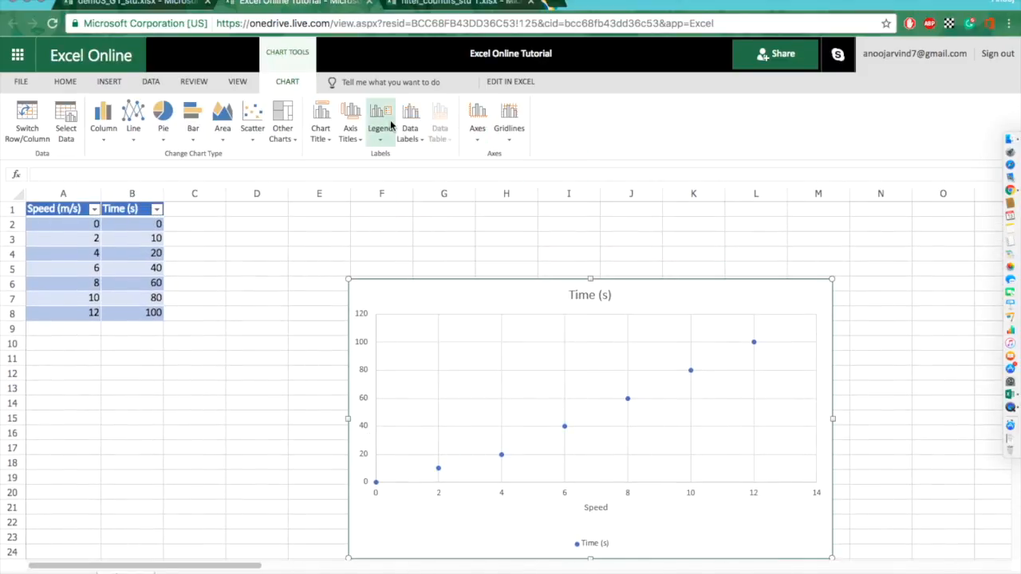
click(363, 126)
mouse_move(372, 155)
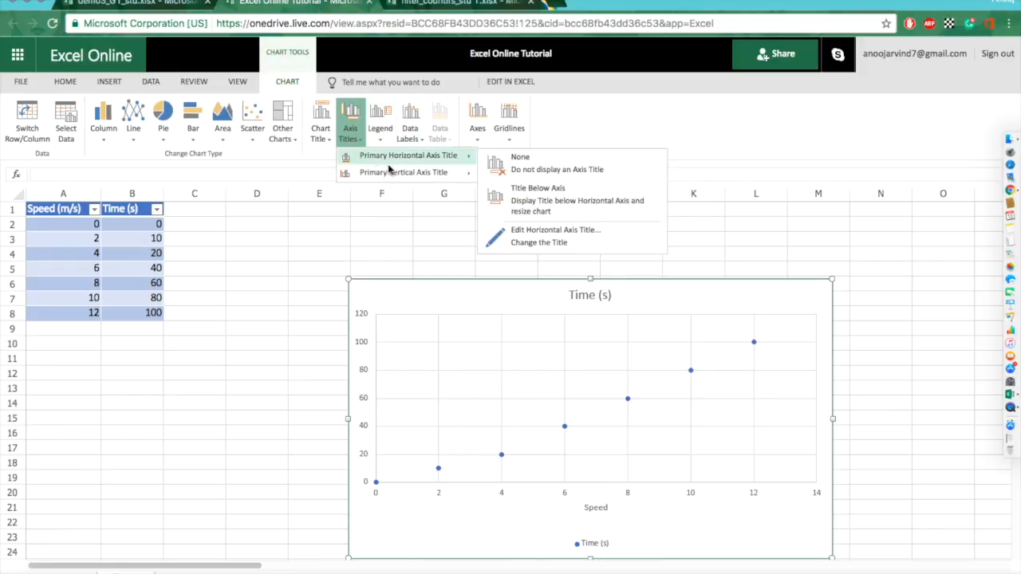
mouse_move(393, 172)
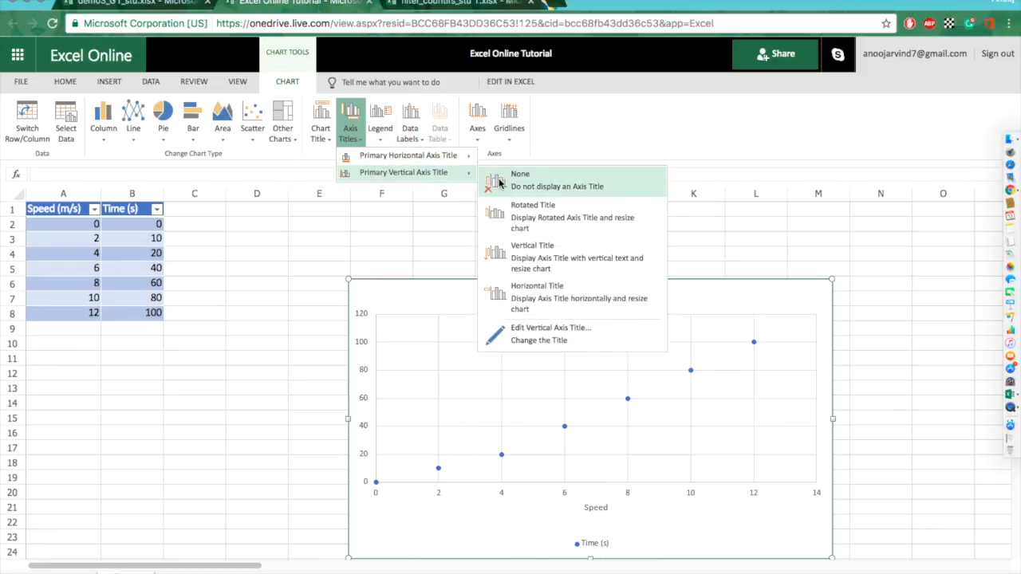
click(513, 220)
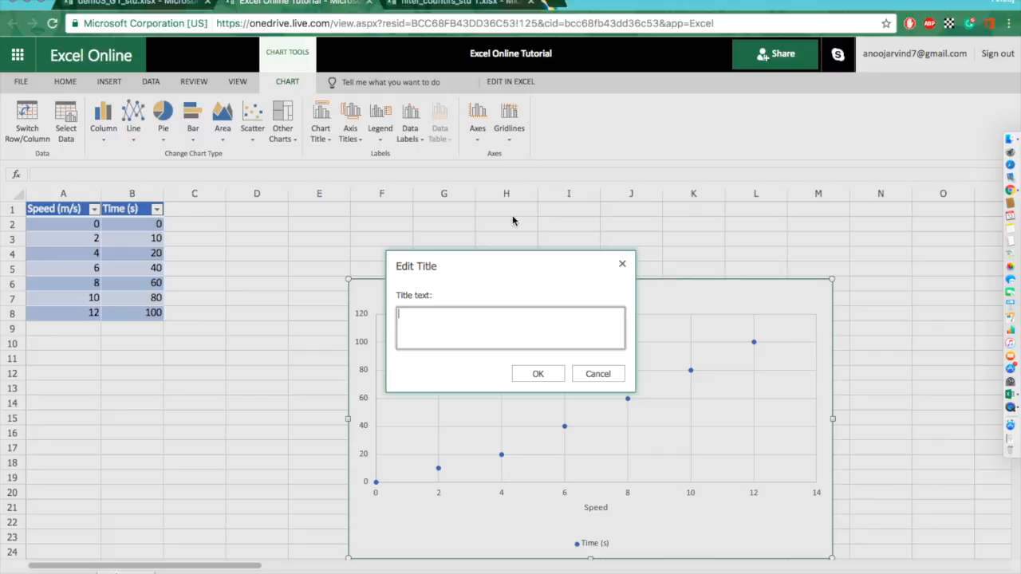
click(539, 374)
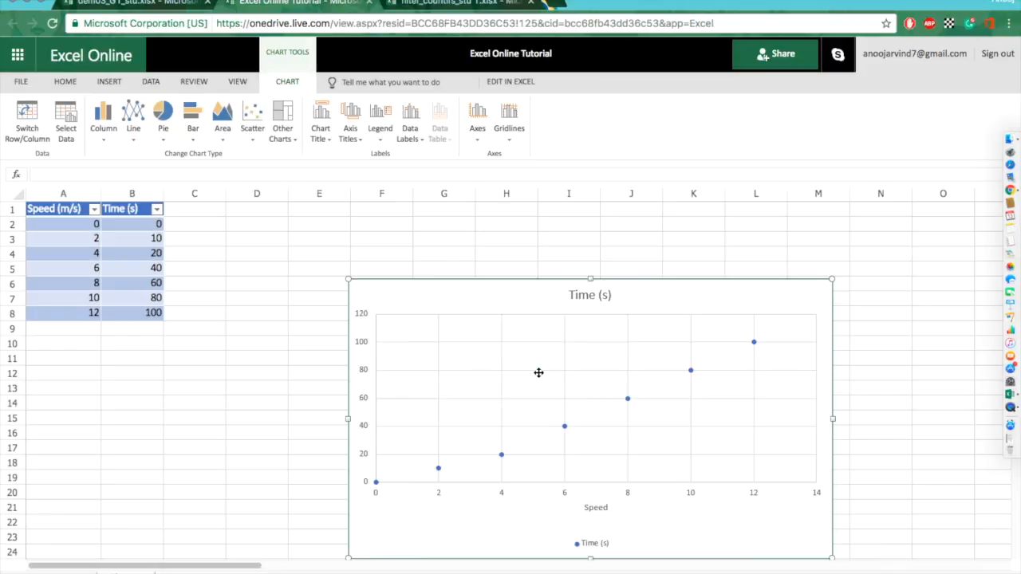
Try the chart title as a centered overlay, and return it to its placement above the chart.
click(320, 119)
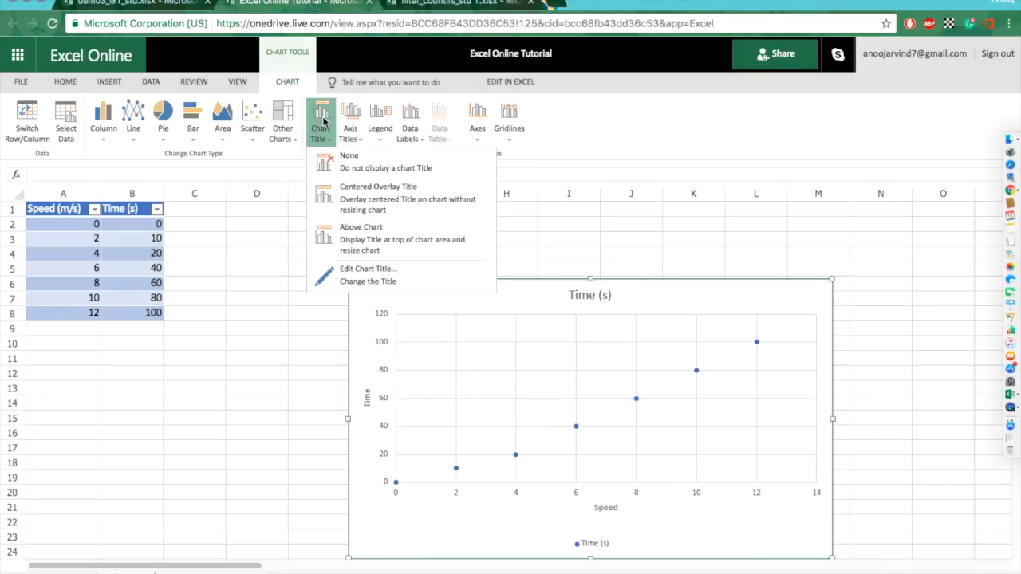
click(345, 197)
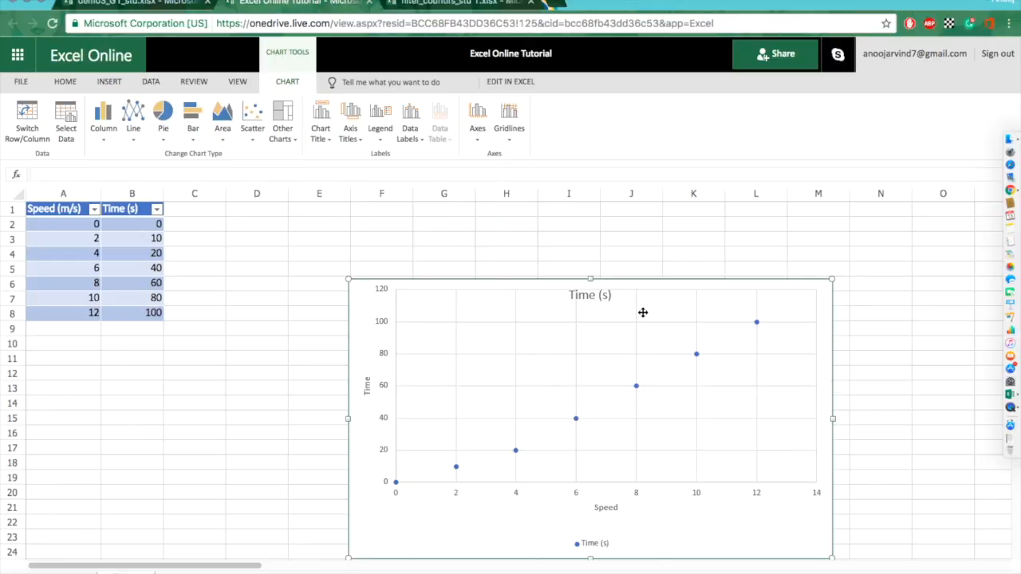
click(320, 119)
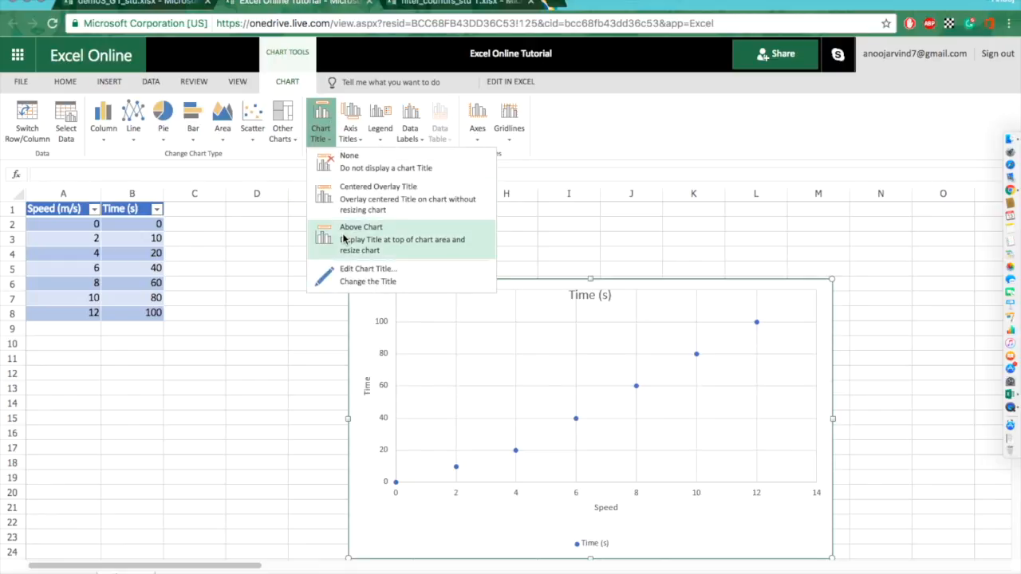
click(343, 231)
Make the chart title a centered overlay and change its text to a title beginning with "Speed time".
click(321, 124)
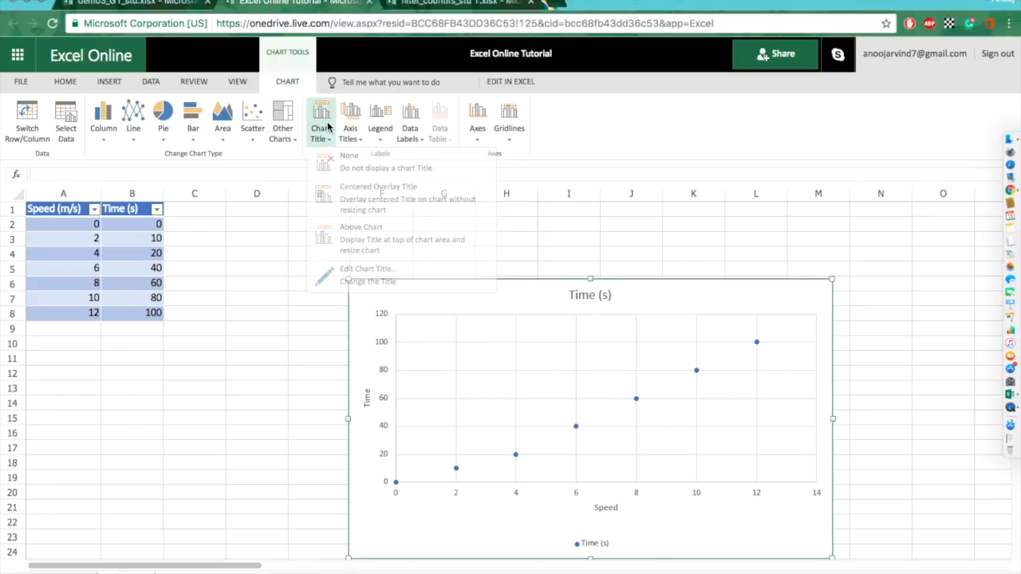
click(326, 138)
click(325, 137)
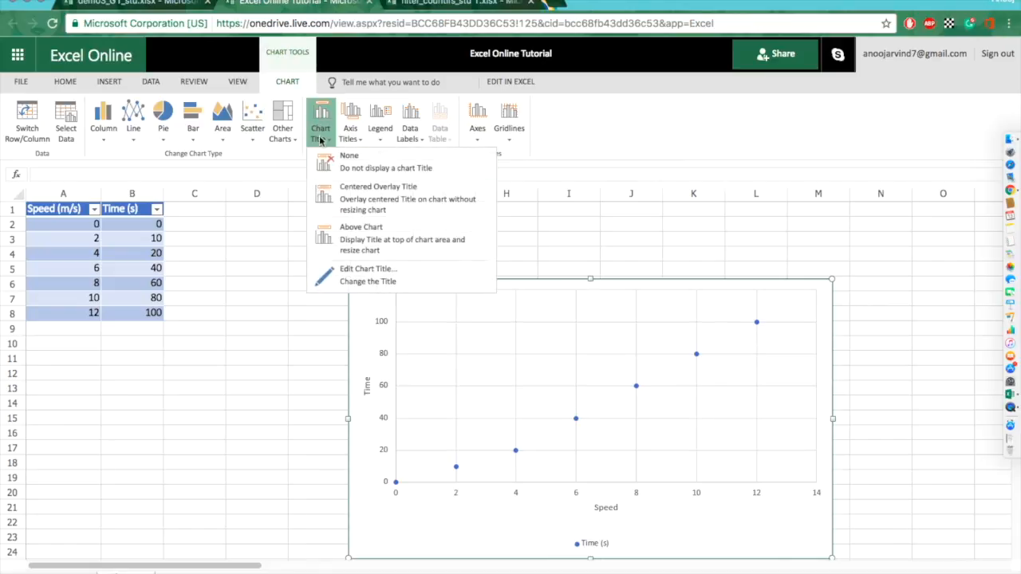
click(349, 265)
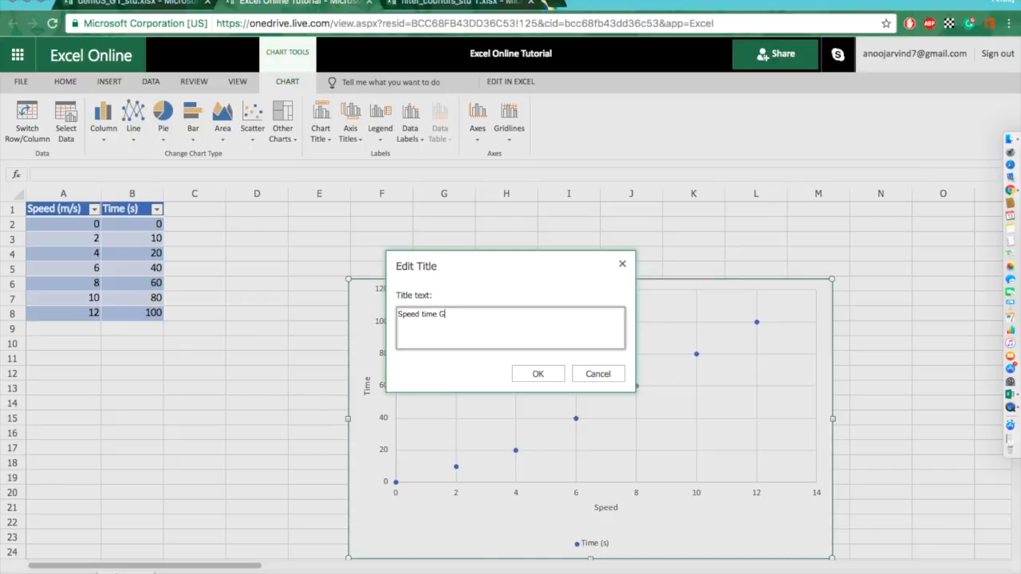
click(540, 373)
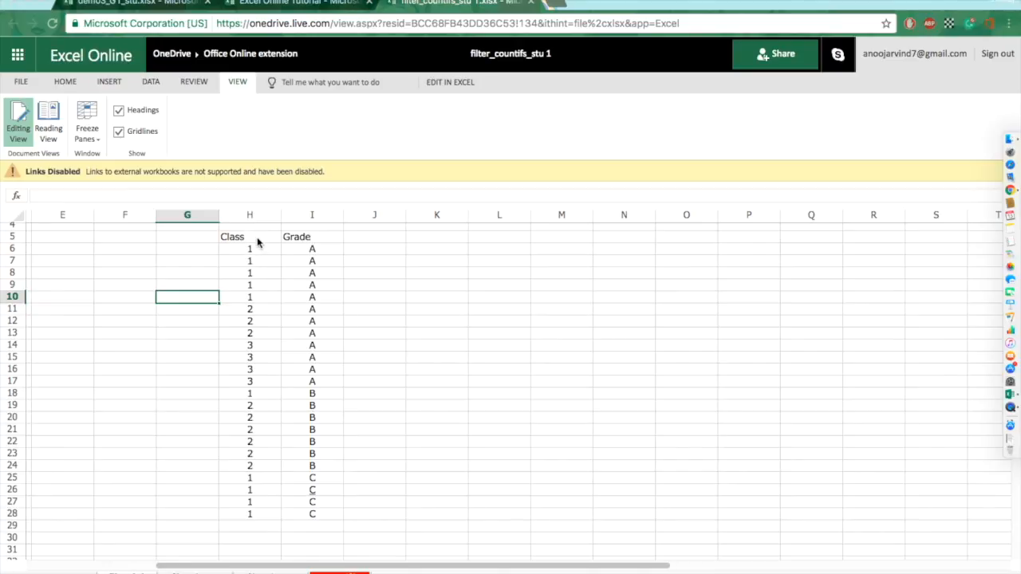
Format the Class and Grade data in H5:I28 as a table with headers.
click(74, 84)
drag(244, 233, 309, 515)
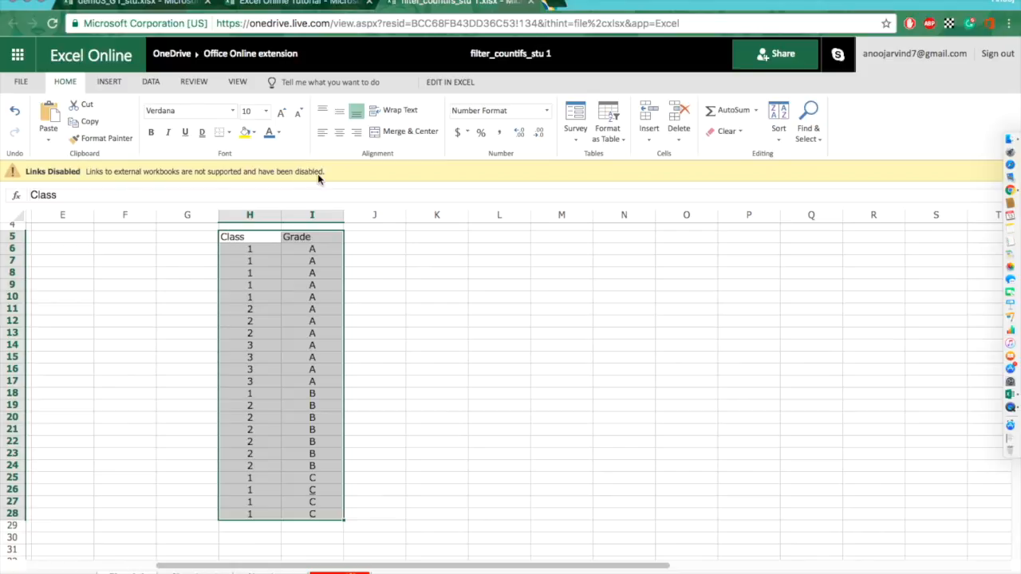
click(615, 121)
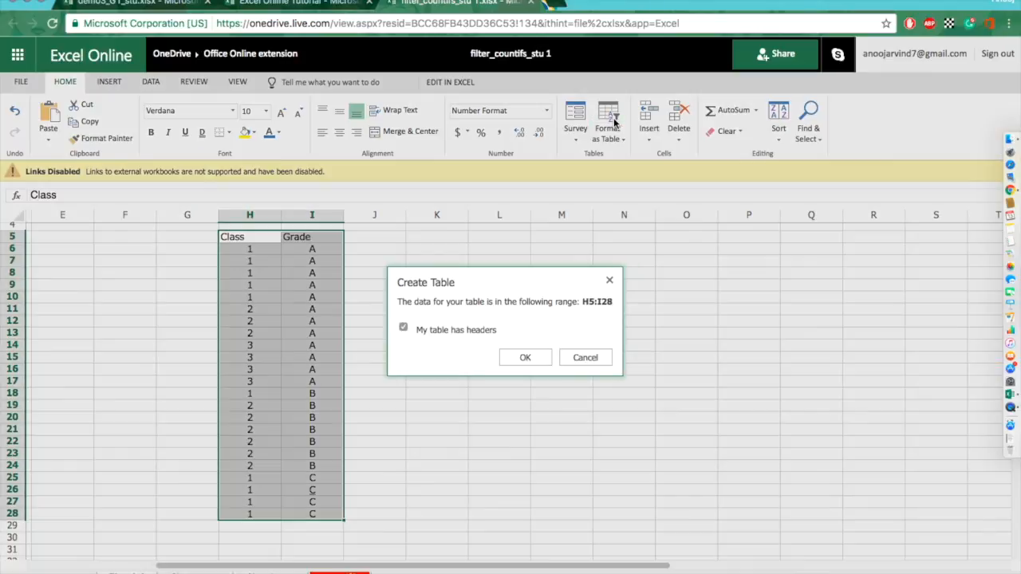
click(505, 358)
click(260, 294)
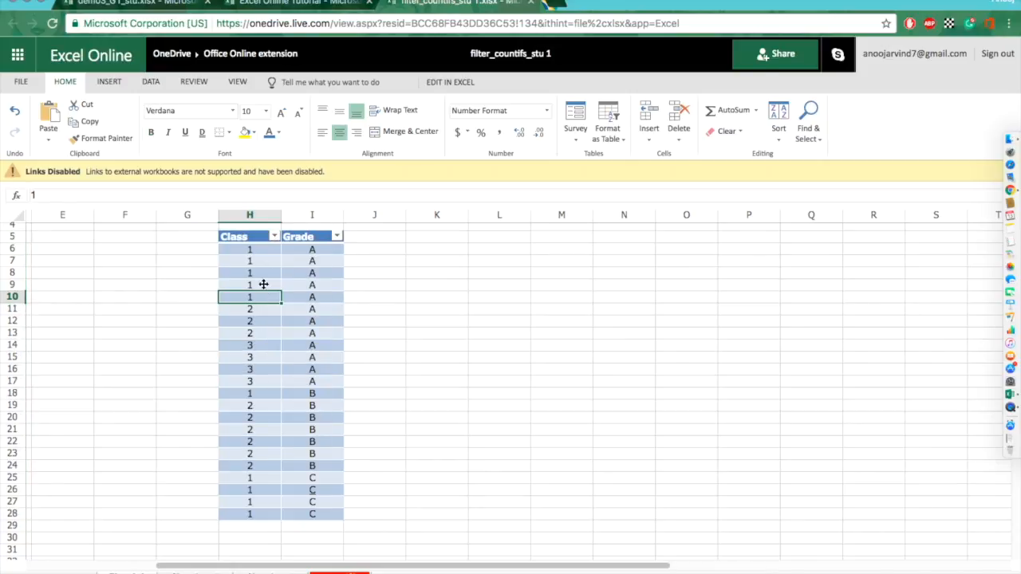
Sort the table in ascending order by the Class column.
click(275, 239)
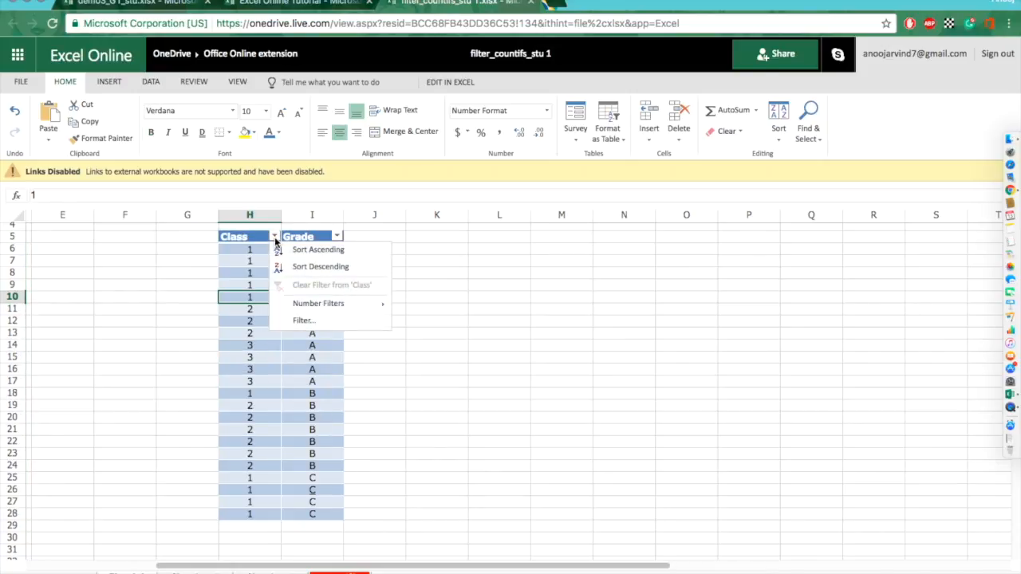
click(276, 241)
scroll(230, 319, up, 3)
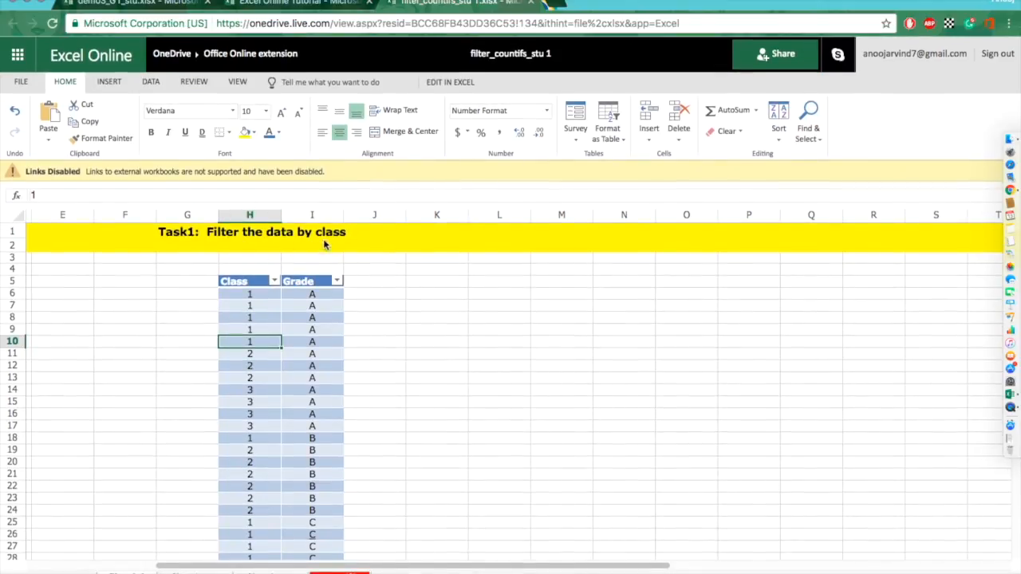
click(275, 281)
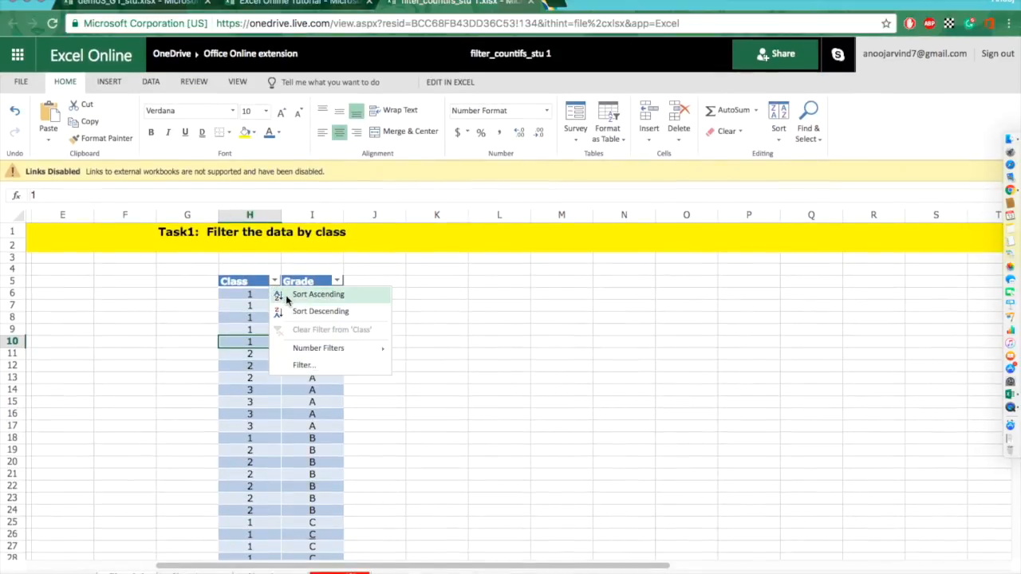
click(317, 295)
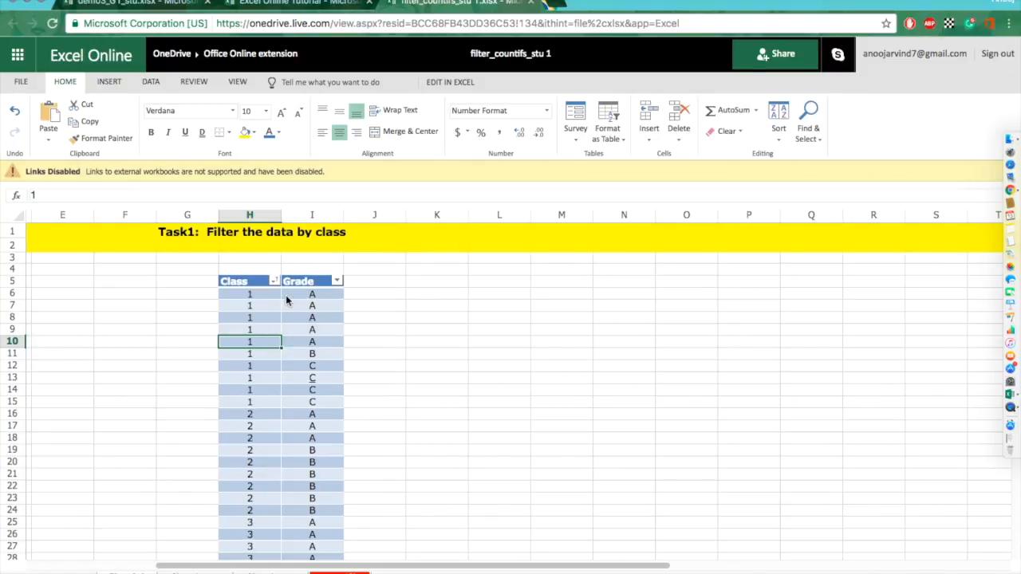
Examine the sorted table's row groups for classes 1, 2 and 3 by selecting each block of rows.
click(279, 375)
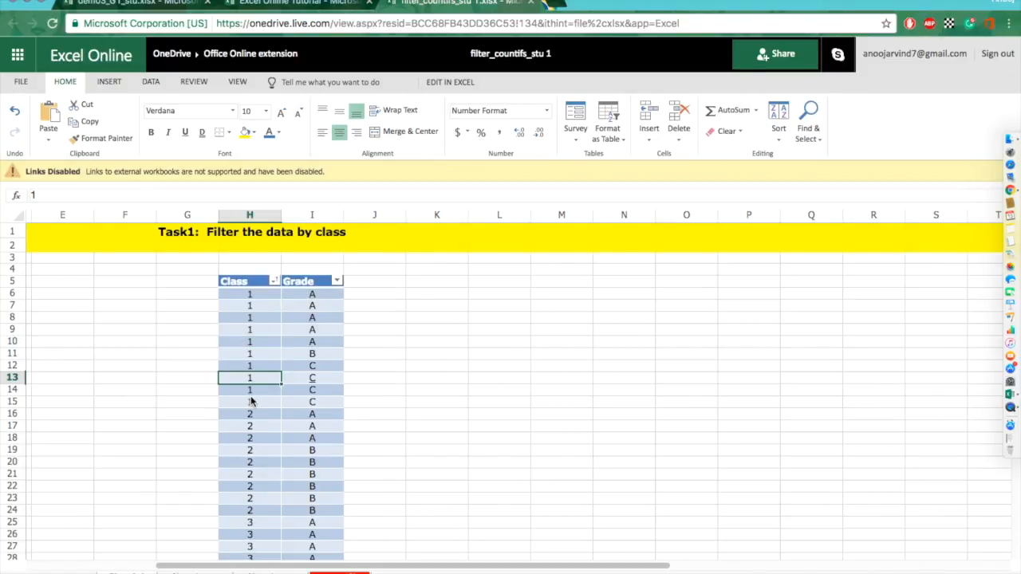
right_click(252, 401)
key(Escape)
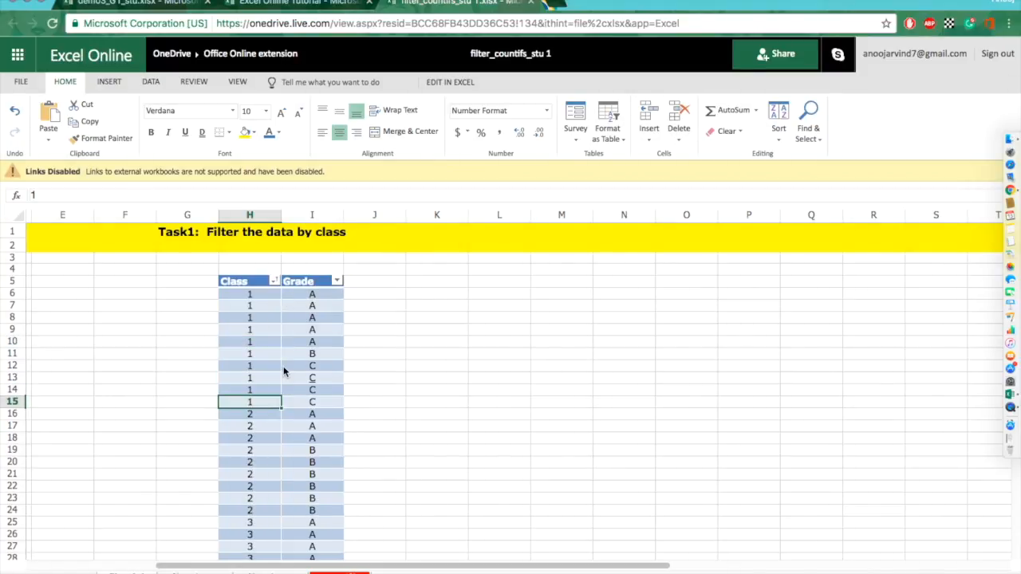
drag(303, 401, 319, 301)
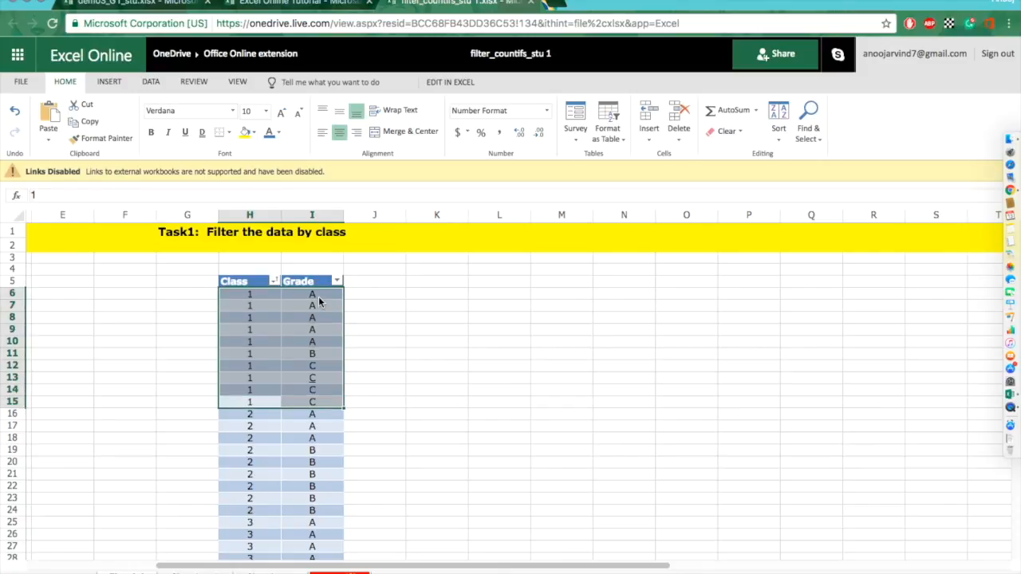
scroll(319, 301, down, 2)
drag(247, 467, 312, 372)
drag(255, 517, 315, 488)
click(395, 461)
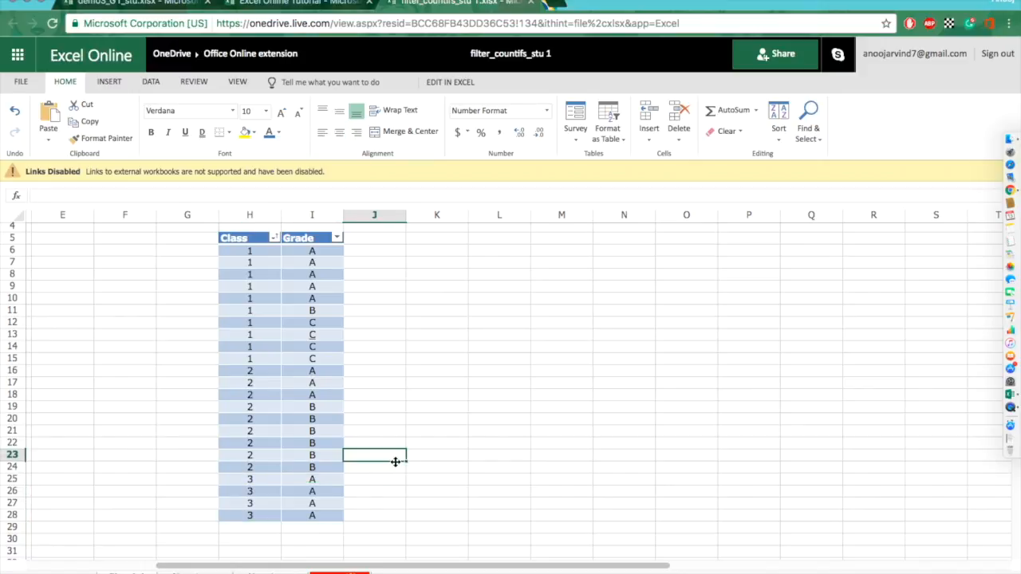
On the sheet with the West or MidWest filtering task, filter the Region column to show only MidWest and West.
scroll(395, 461, up, 1)
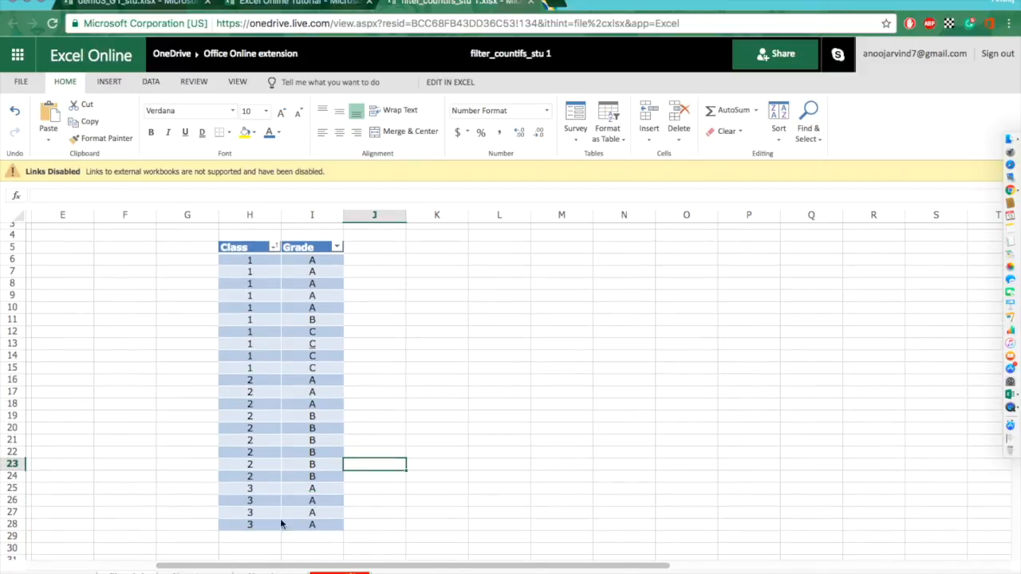
click(194, 572)
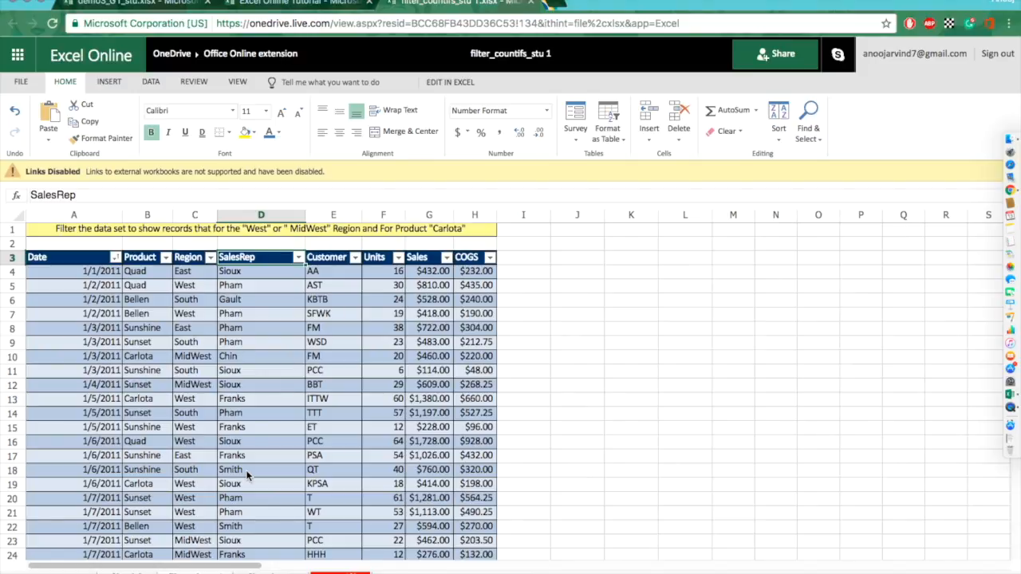
scroll(246, 470, down, 1)
click(250, 389)
click(246, 460)
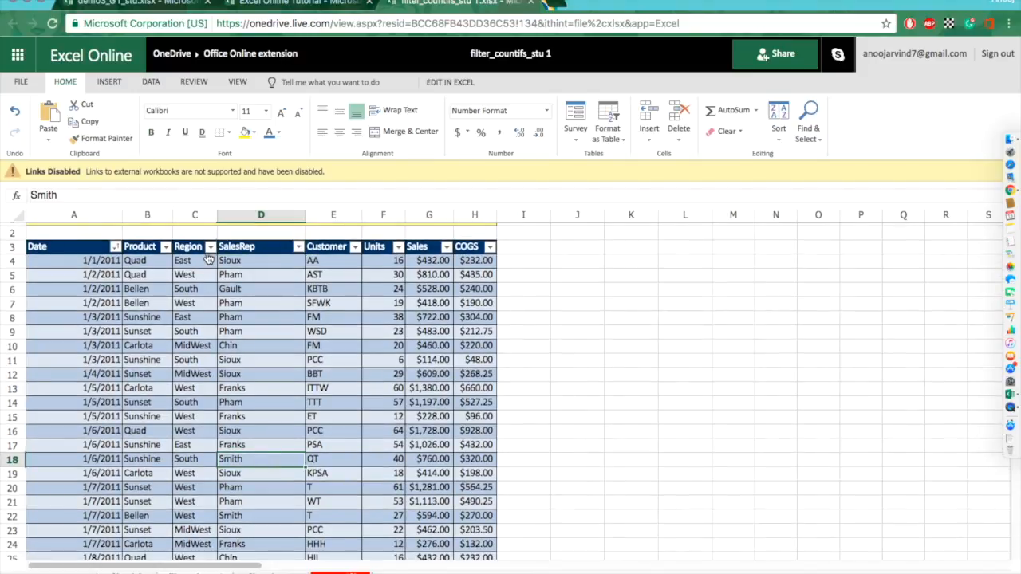
scroll(212, 263, up, 1)
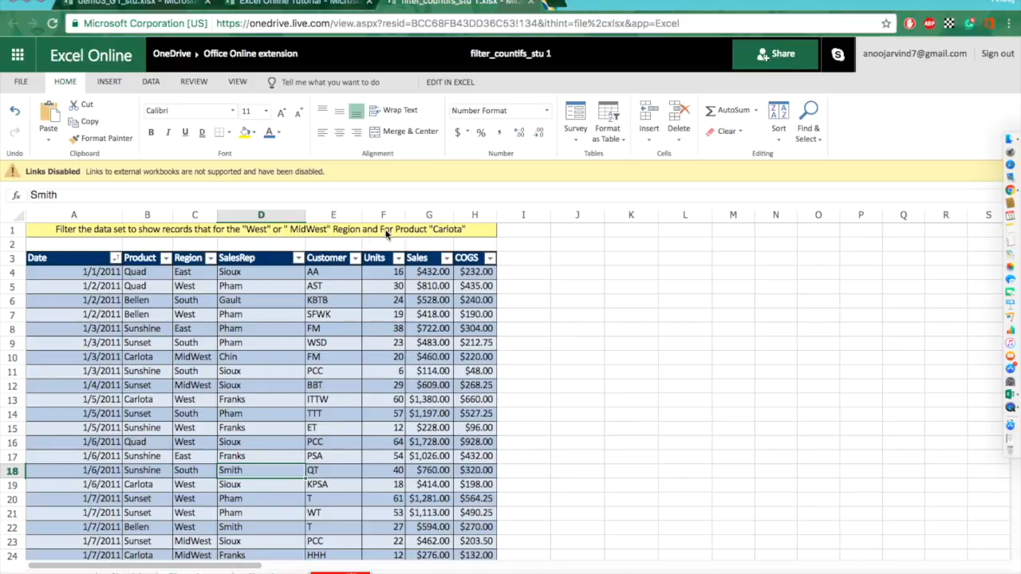
click(209, 258)
click(239, 344)
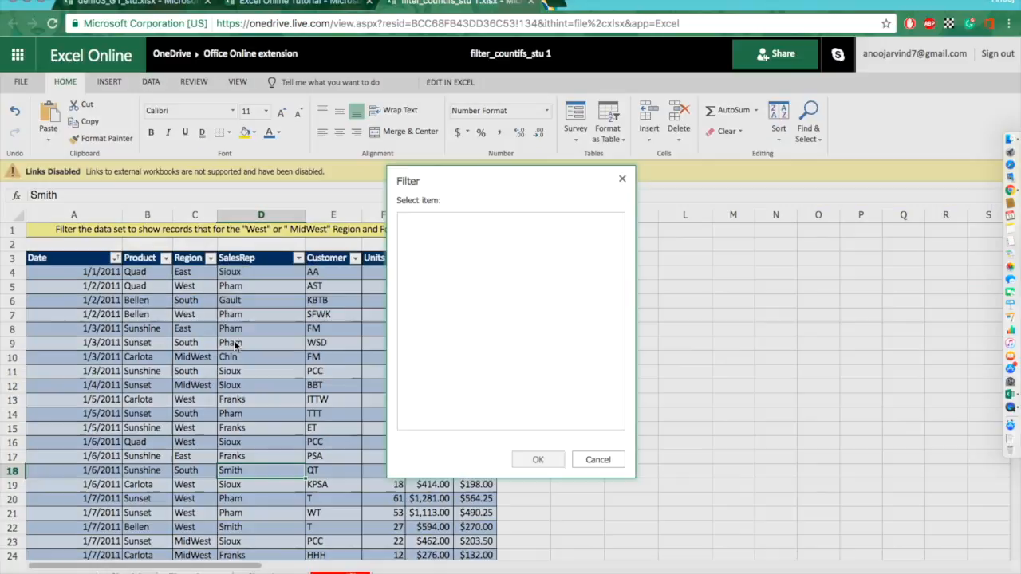
click(409, 221)
click(408, 247)
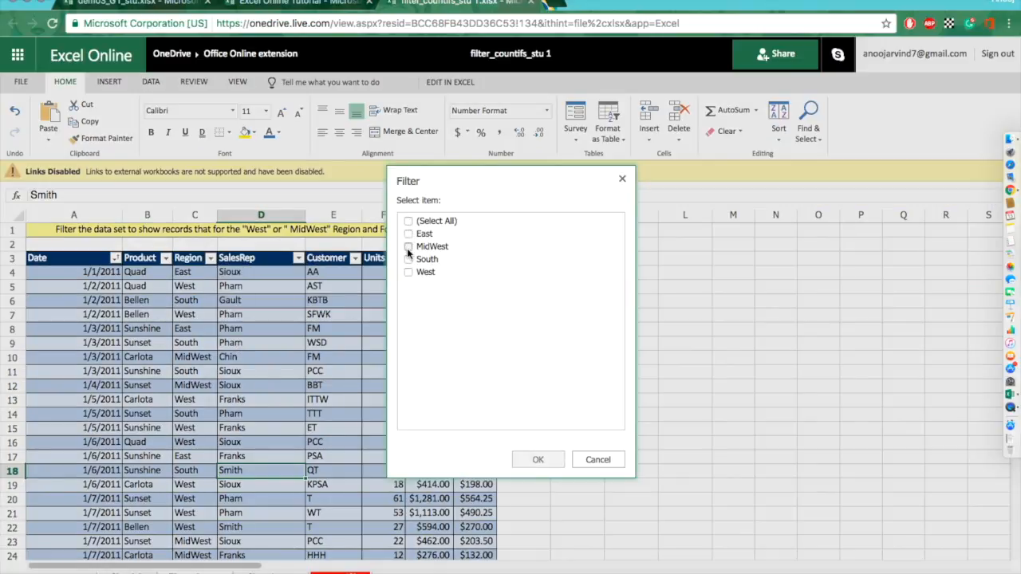
click(407, 272)
click(538, 460)
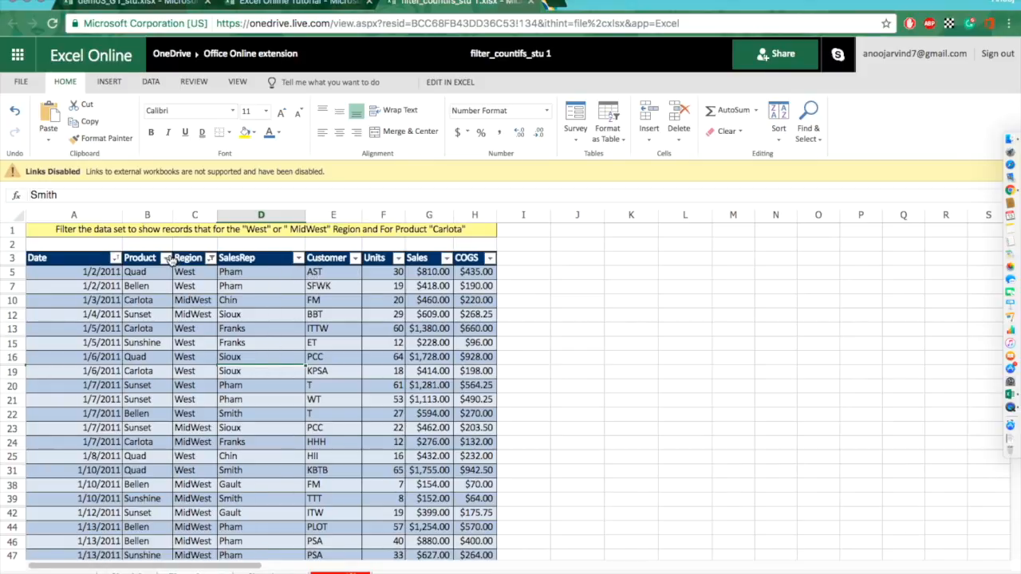
Filter the Product column to show only Carlota and review the filtered records.
click(167, 260)
click(182, 345)
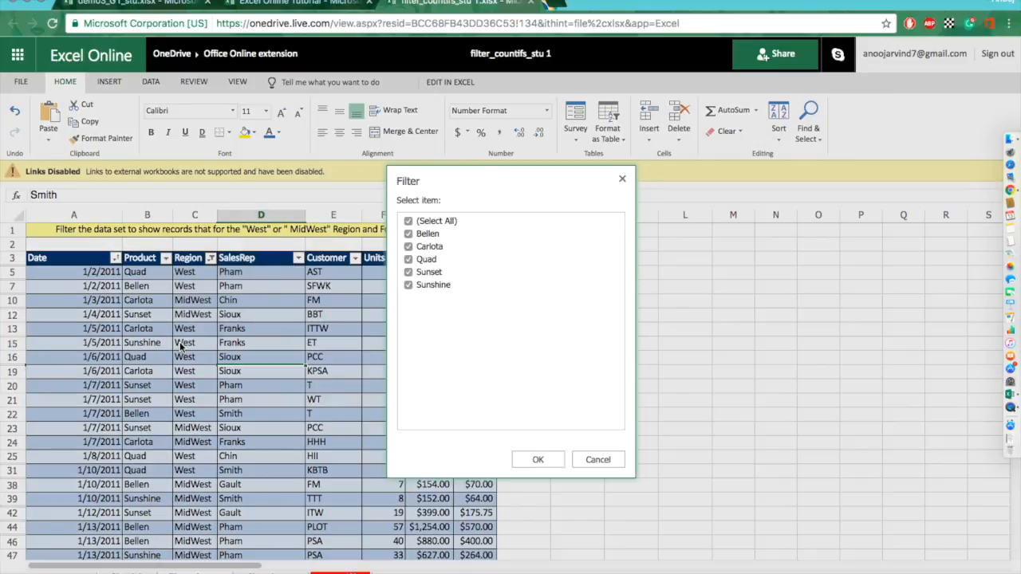
click(408, 221)
click(408, 247)
click(538, 460)
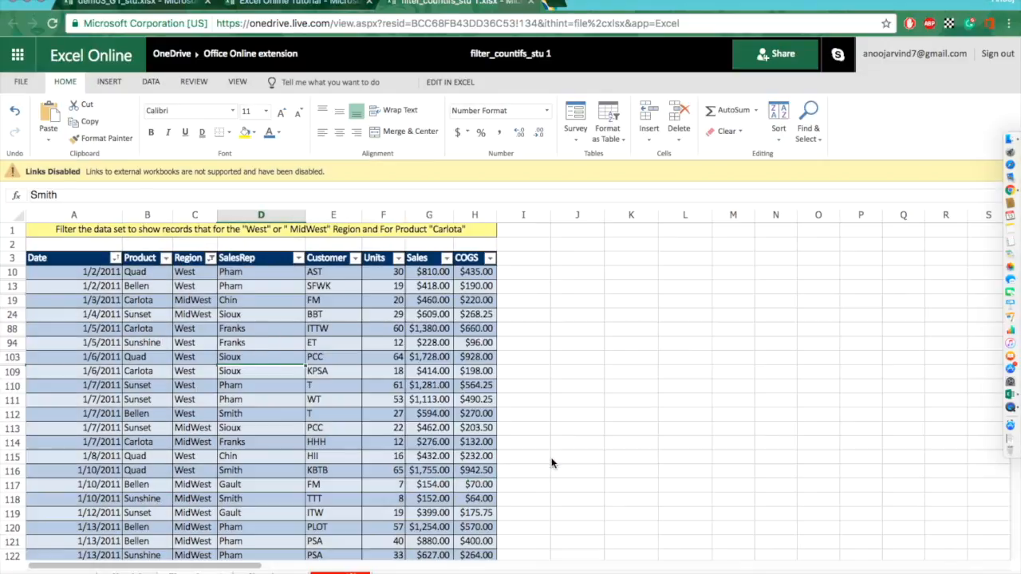
mouse_move(48, 257)
mouse_down()
mouse_move(264, 348)
mouse_move(480, 359)
mouse_up()
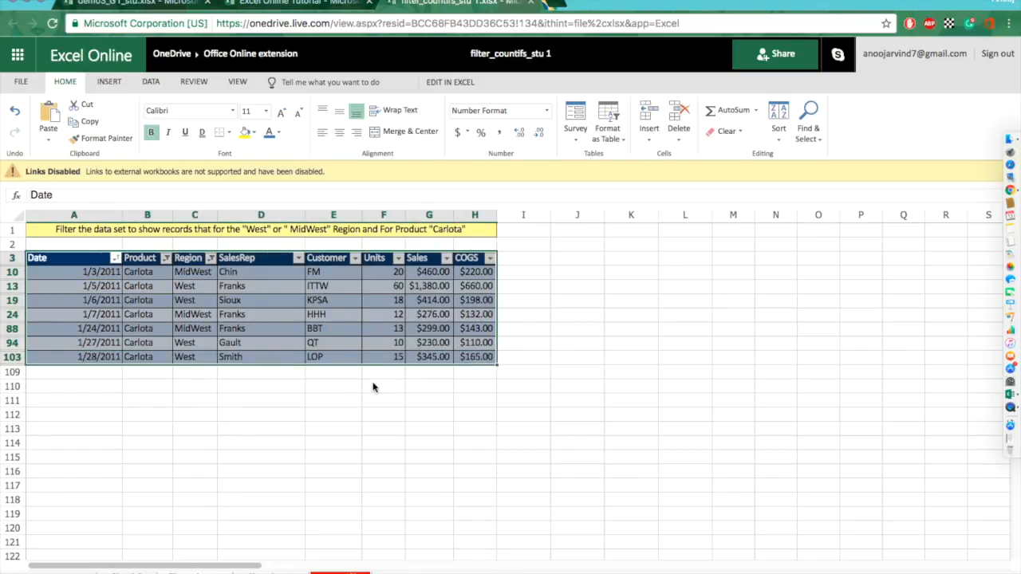
click(292, 419)
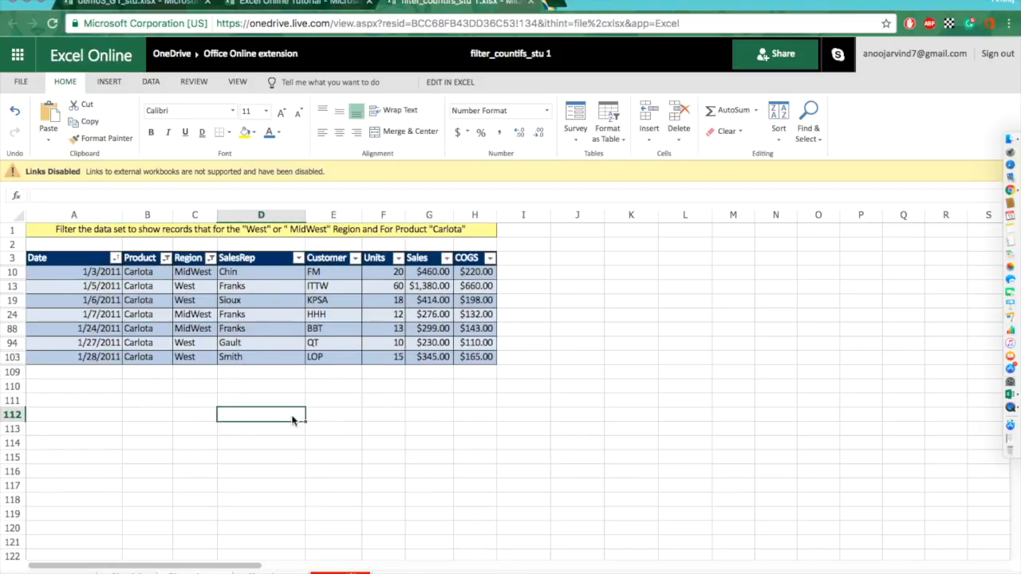
On the sheet with the $130 sales task, filter the Sales column with a number filter for values greater than 130.
click(263, 571)
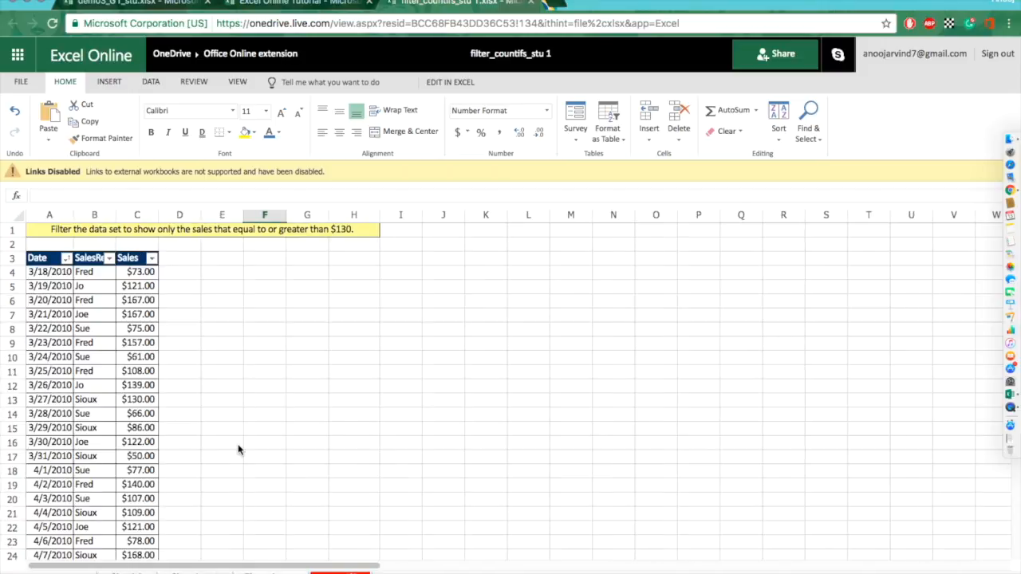
scroll(238, 450, down, 7)
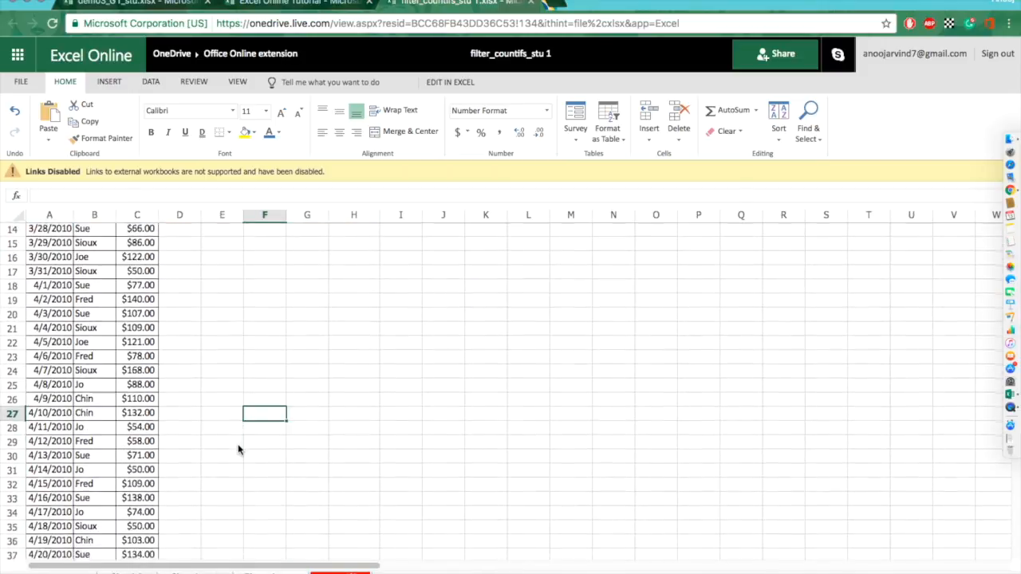
scroll(238, 450, up, 7)
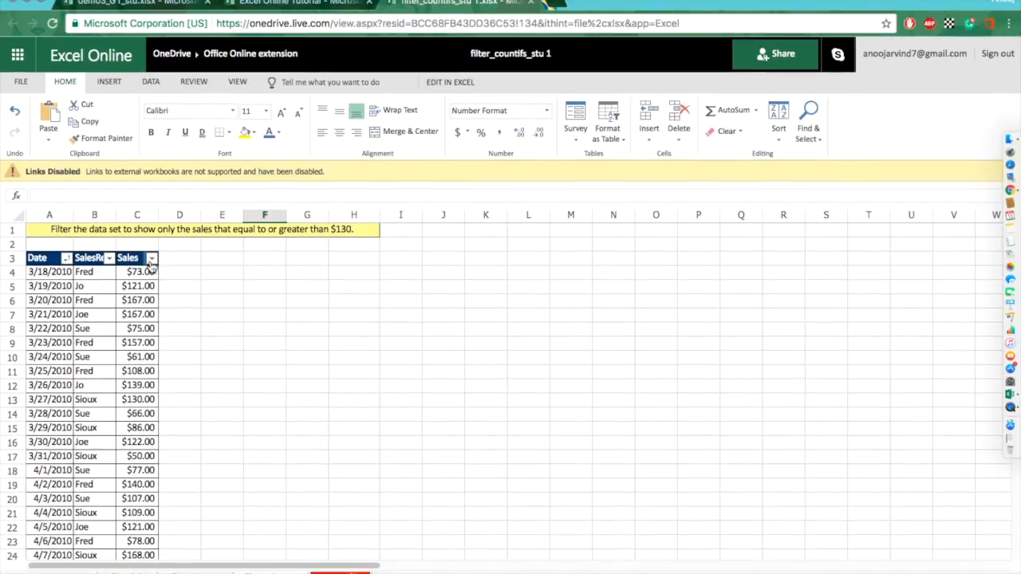
click(151, 259)
mouse_move(184, 327)
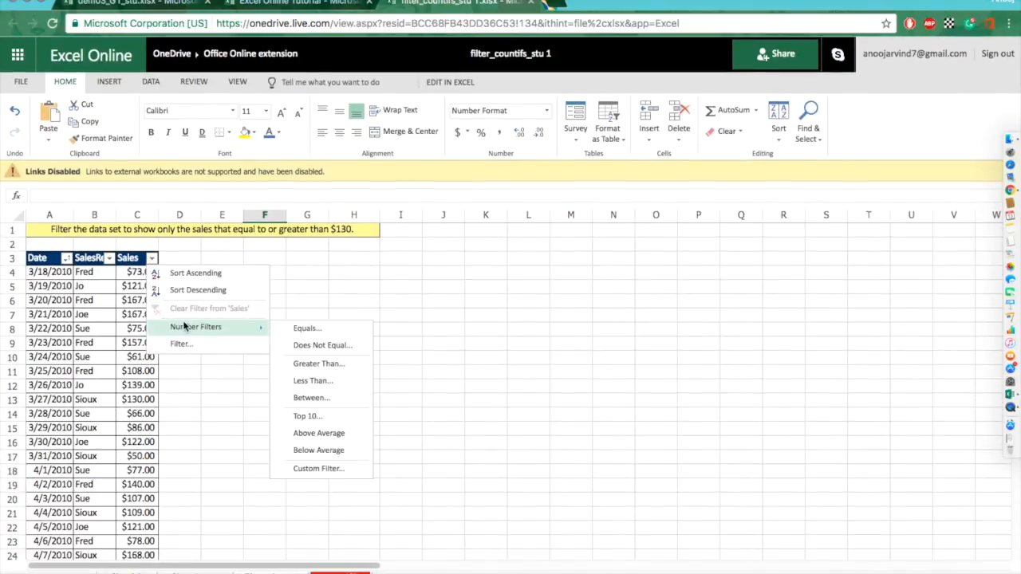
click(313, 371)
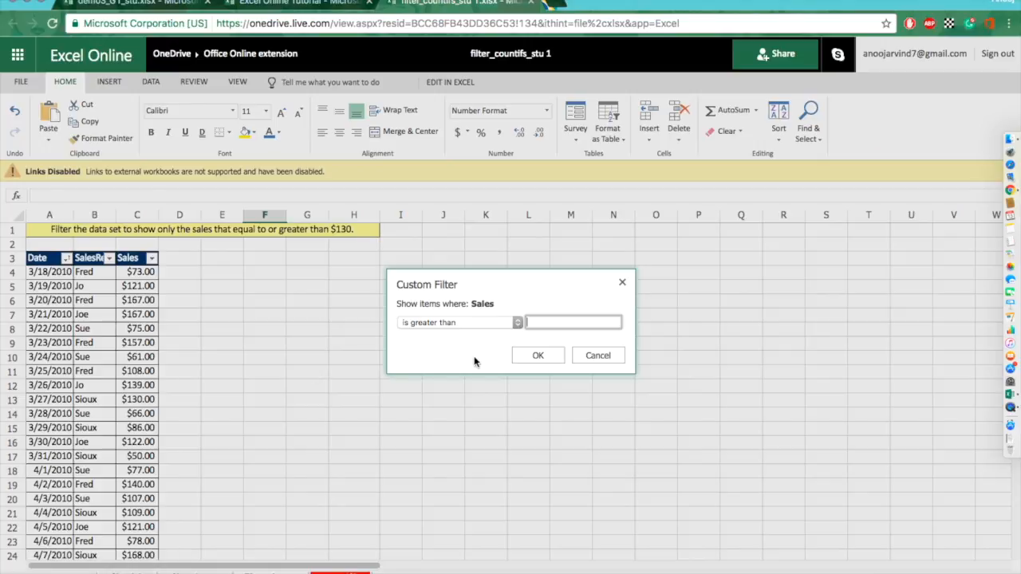
key(Return)
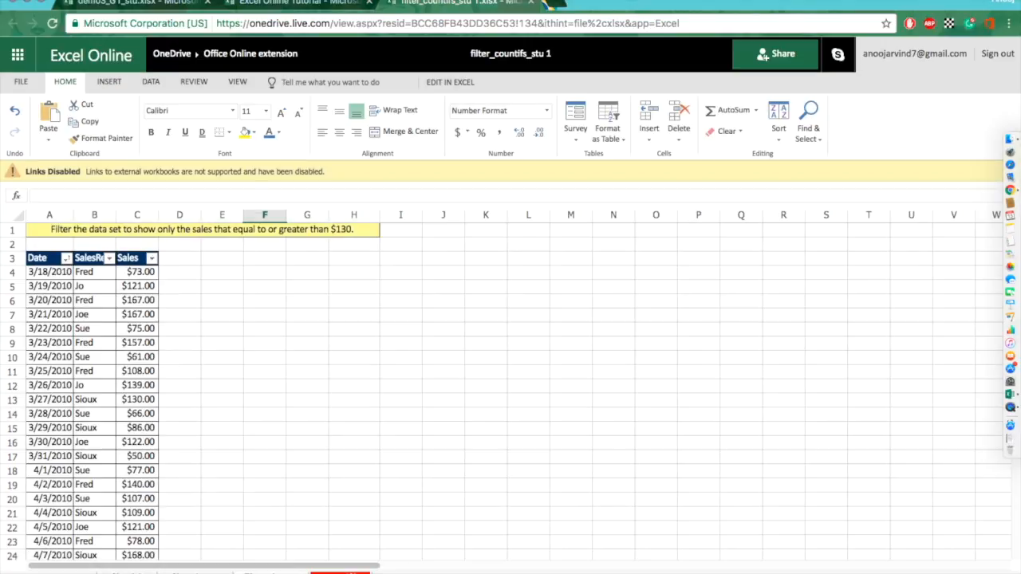
scroll(357, 387, down, 1)
scroll(352, 393, up, 1)
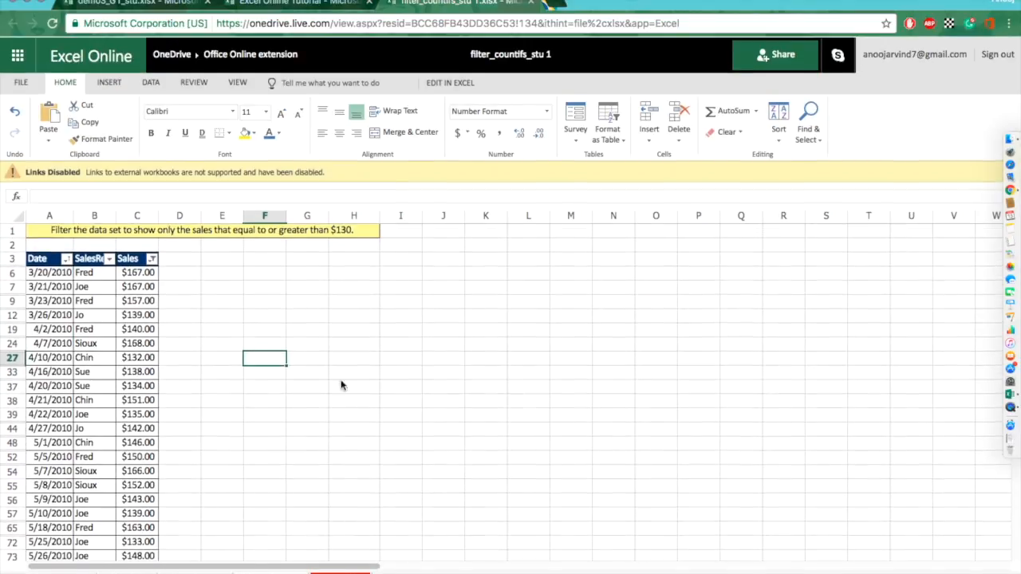
Sort the filtered records by the Sales column in descending order, and finally in ascending order.
click(152, 257)
click(170, 292)
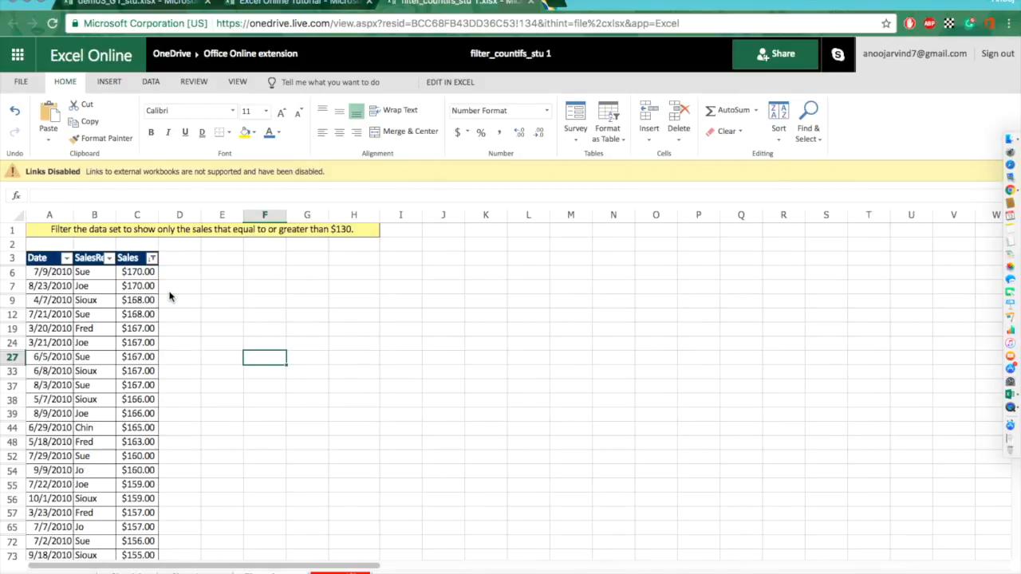
click(152, 259)
click(165, 277)
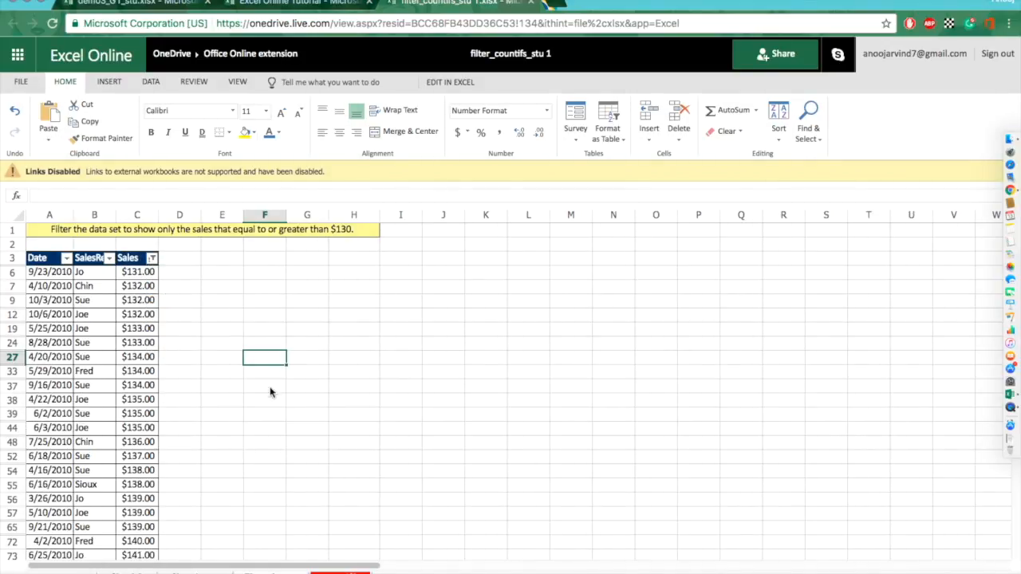
Switch to the sheet with the grade counts per class and examine the COUNTIFS formula in B27.
key(ctrl+Page_Down)
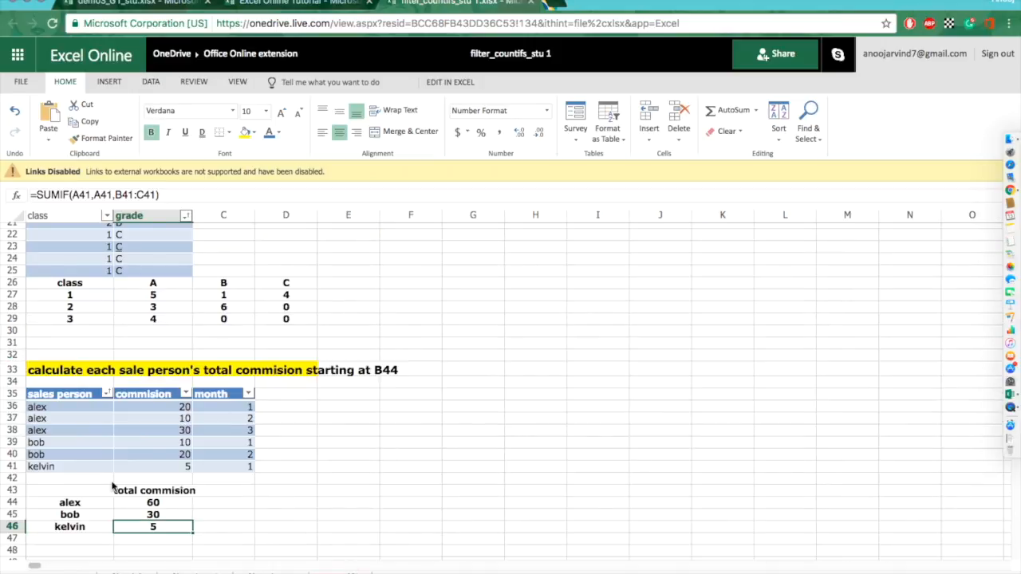
scroll(154, 501, up, 7)
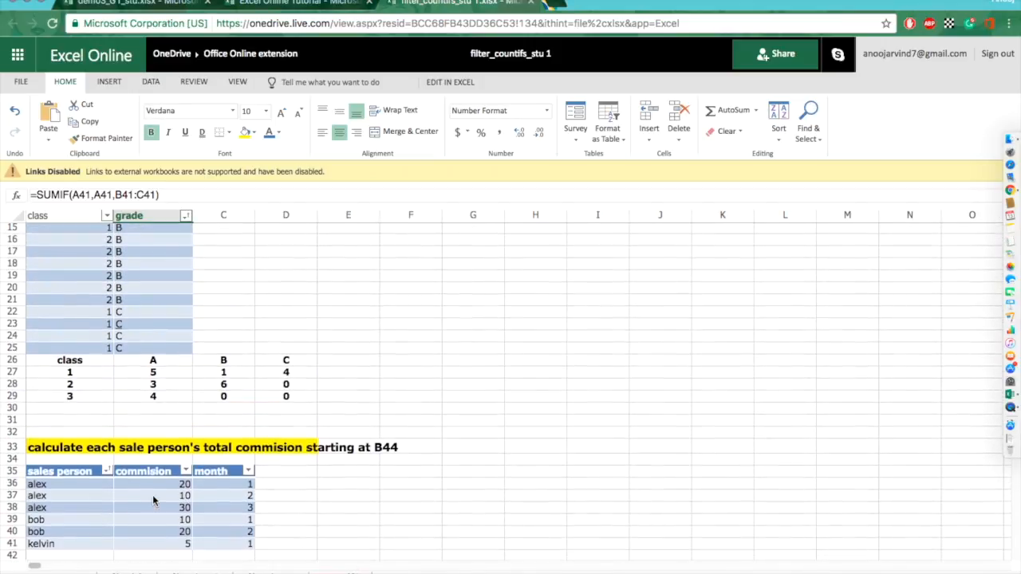
scroll(155, 498, down, 1)
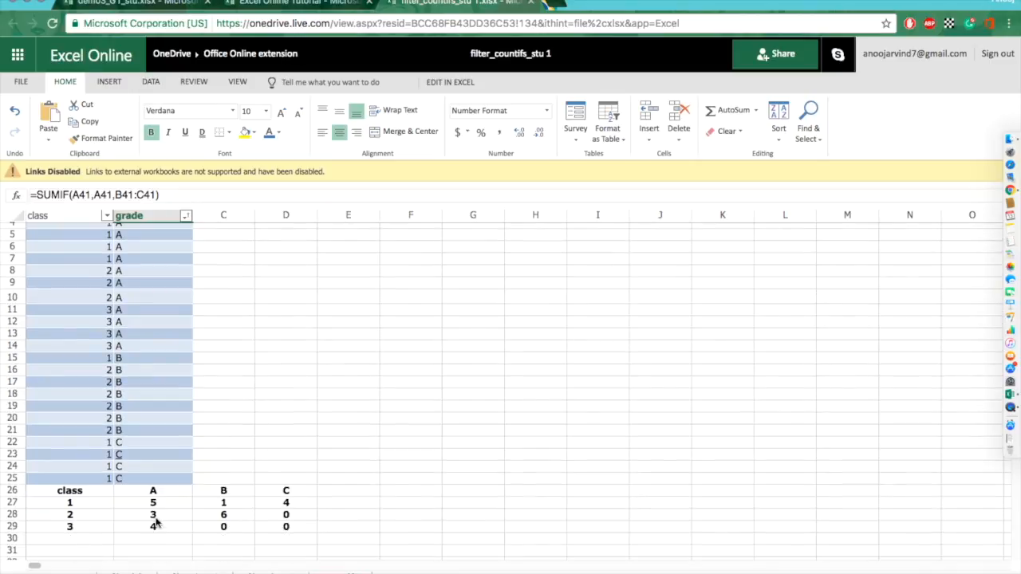
click(162, 503)
scroll(162, 504, up, 1)
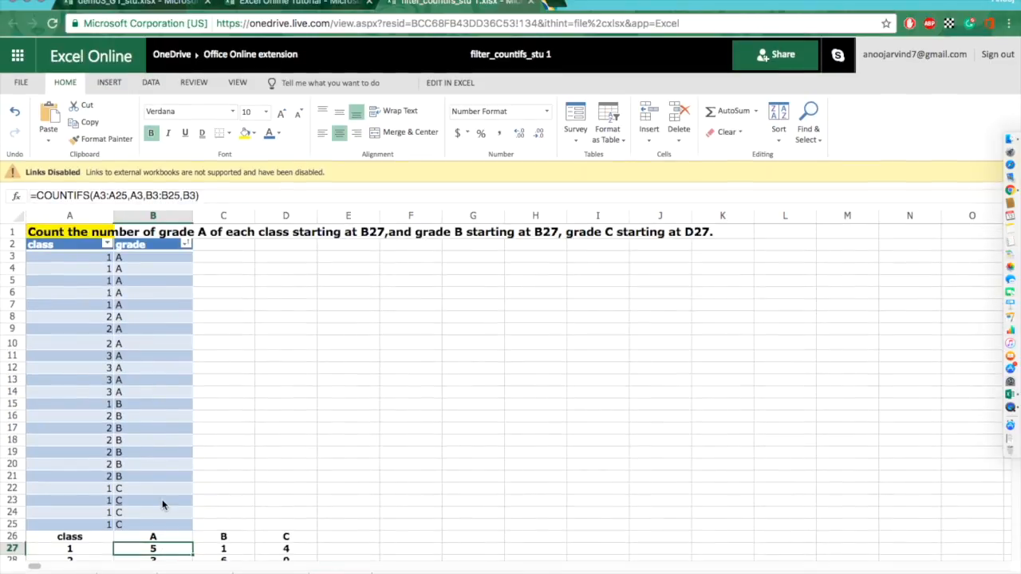
click(100, 195)
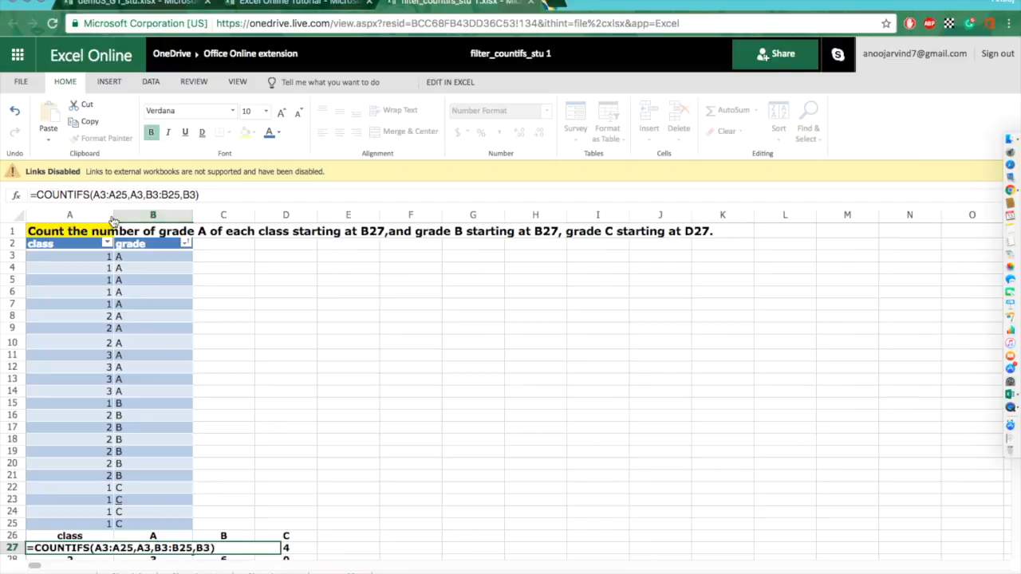
key(Return)
drag(209, 317, 248, 355)
click(203, 509)
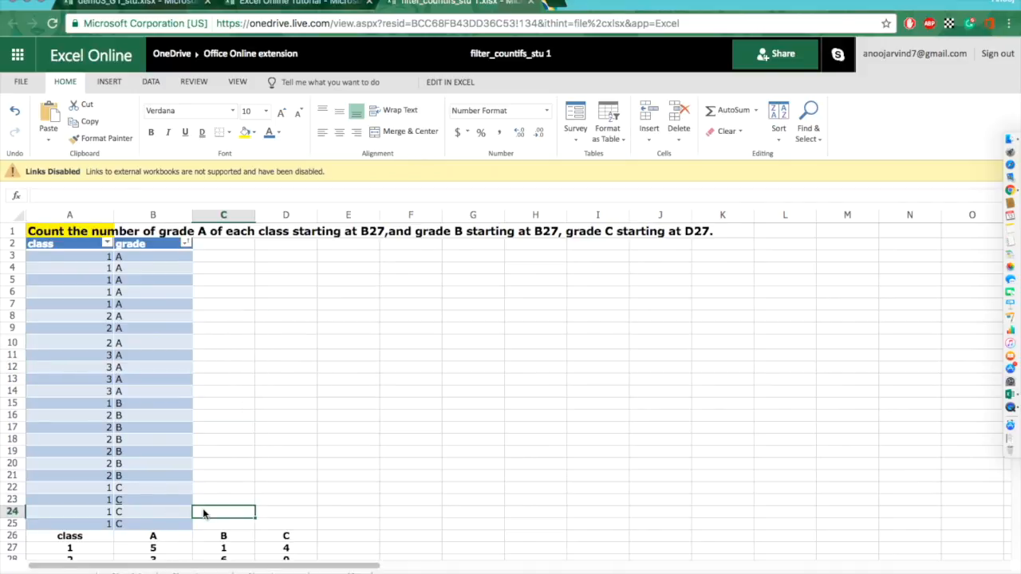
Select B27 again and compare its COUNTIFS ranges and criteria with the class and grade rows above.
scroll(203, 509, down, 1)
click(182, 537)
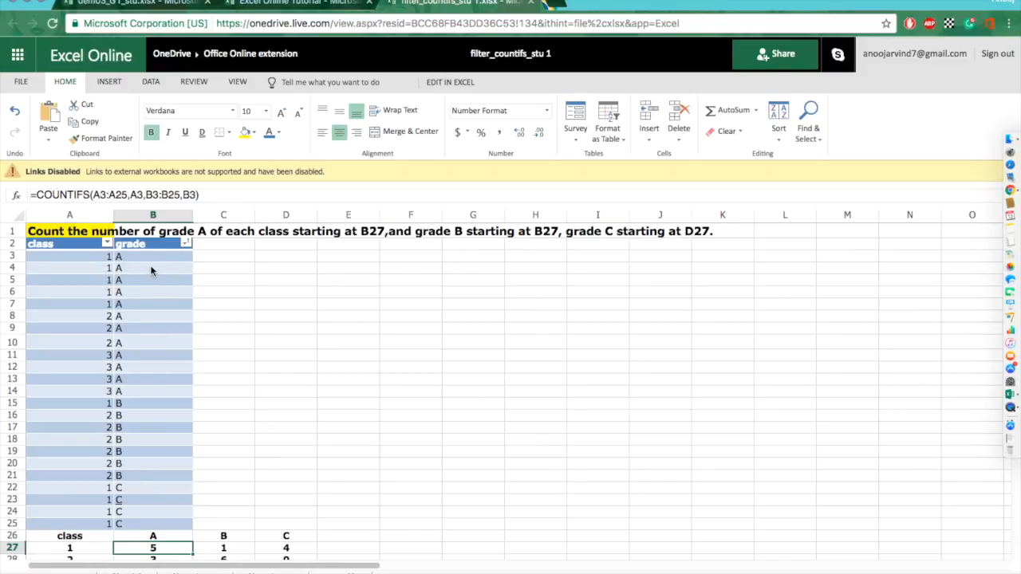
scroll(152, 267, down, 2)
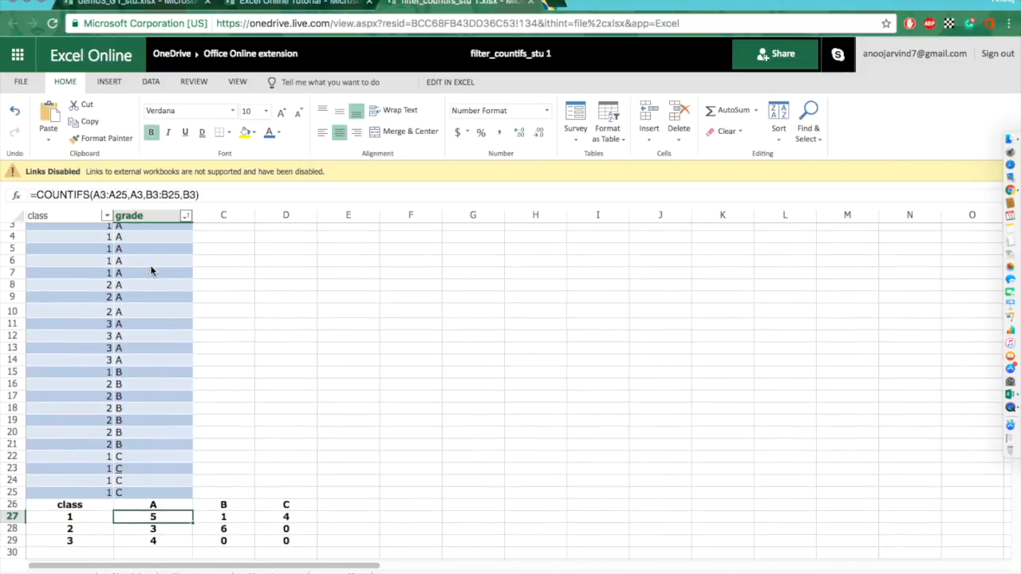
scroll(151, 270, up, 1)
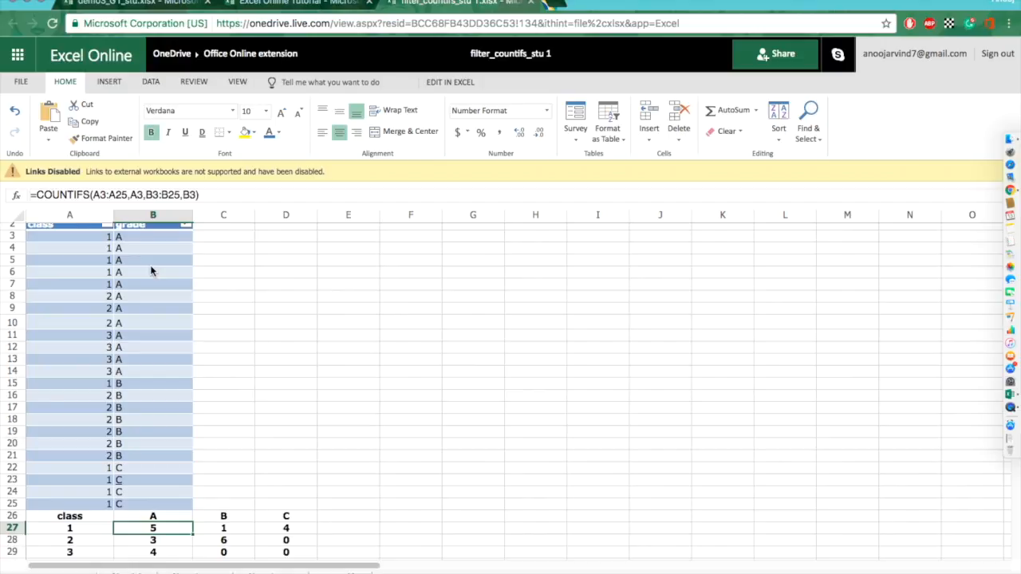
scroll(152, 271, up, 1)
Examine the SUMIF formula in B44 and step through the commission values in B36:B41.
scroll(151, 272, down, 5)
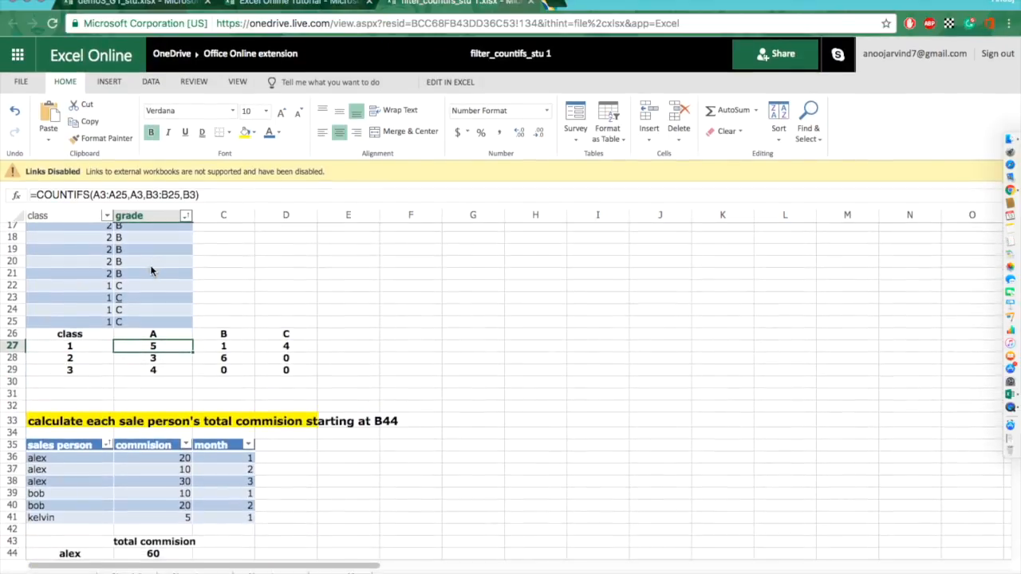
scroll(152, 271, down, 2)
click(153, 512)
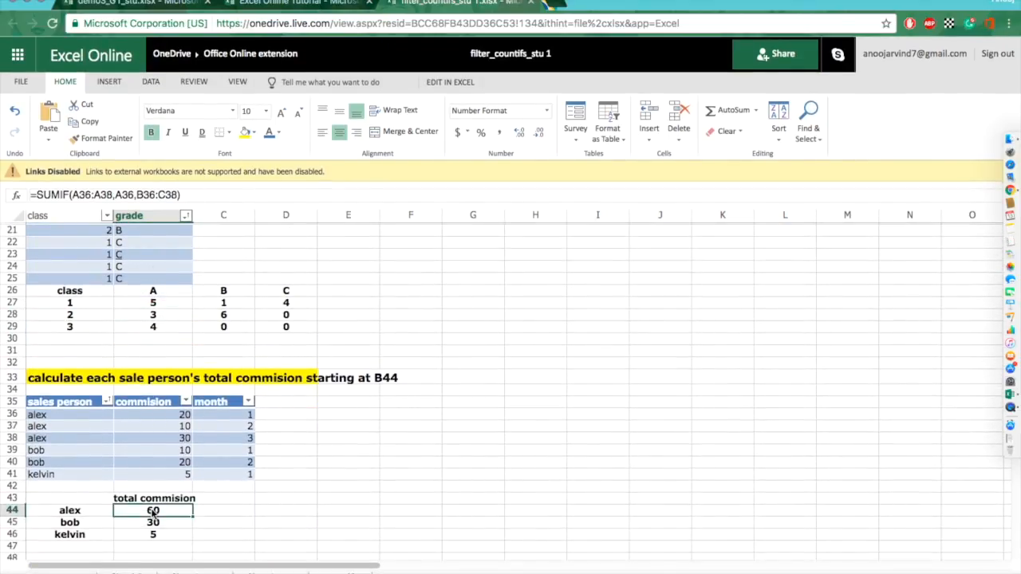
click(164, 416)
key(Down)
key(Down)
key(Down)
key(Down)
key(Down)
click(159, 516)
Compare the first commission row with the SUMIF total in B44, and inspect the SUMIF formula in B45.
click(212, 413)
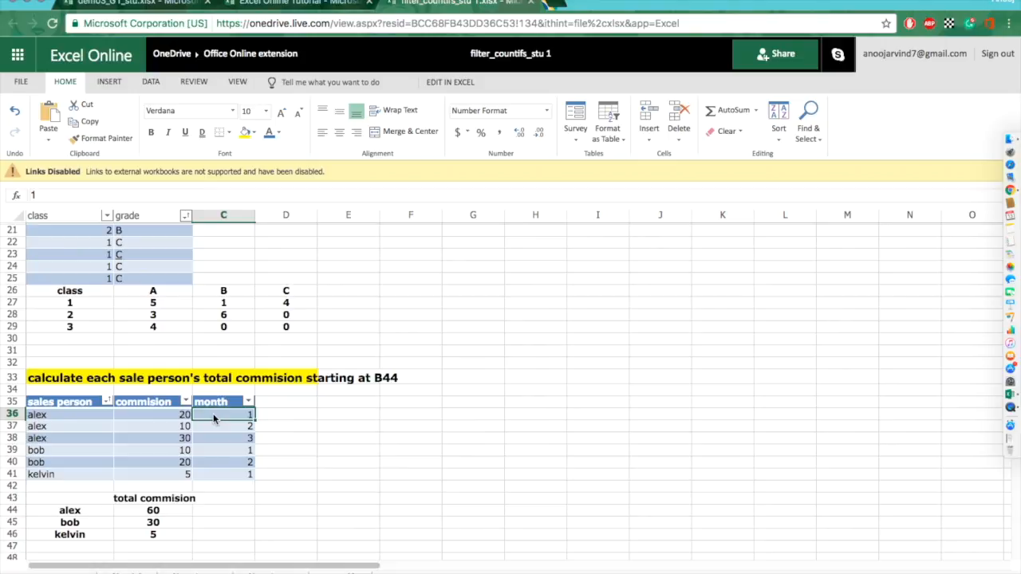
key(Left)
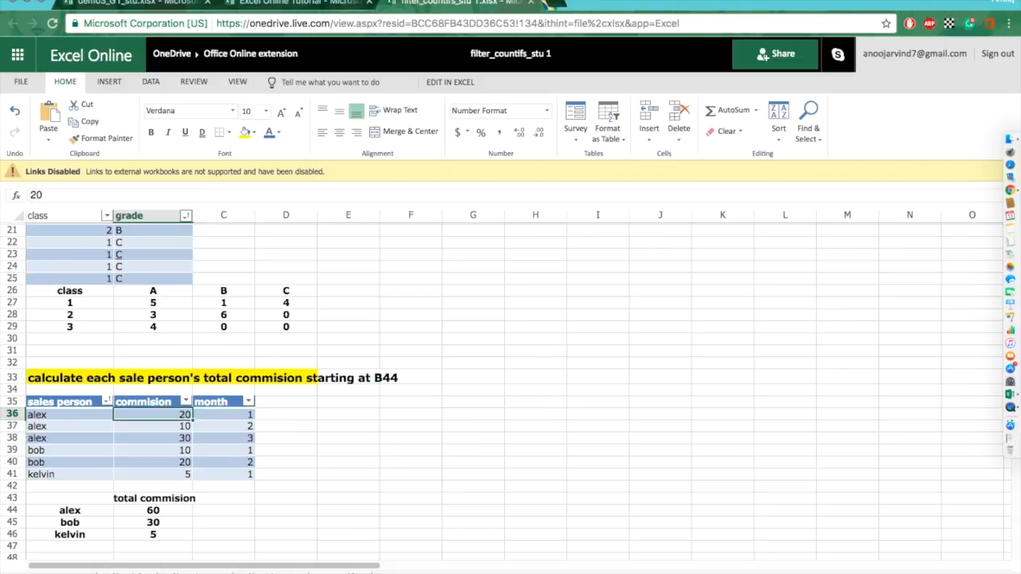
click(153, 509)
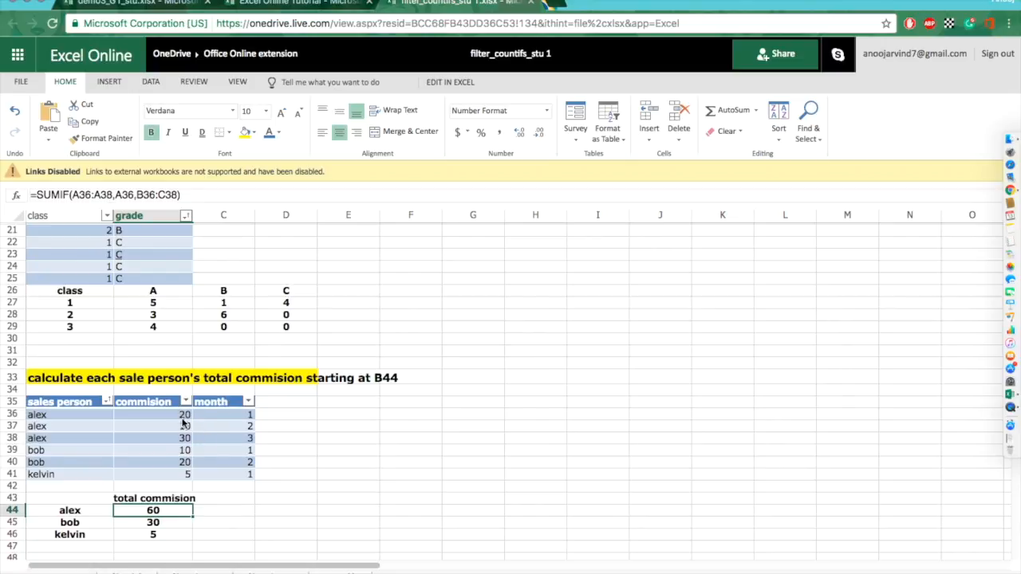
click(181, 526)
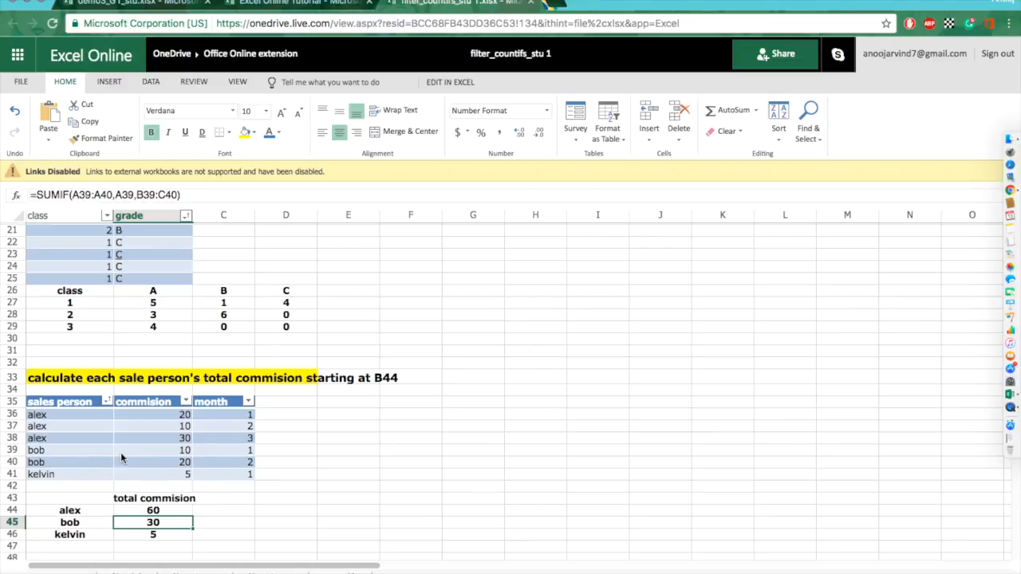
Switch to the demo3_G1_stu workbook and examine the SUMIF formula in E5 against the call records in A4:B31.
click(257, 516)
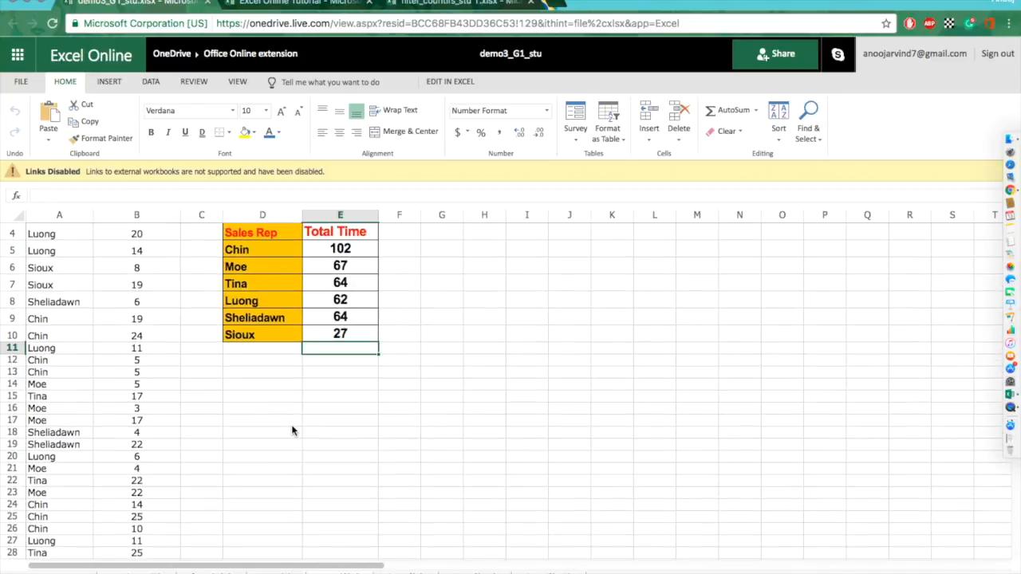
scroll(292, 428, up, 1)
scroll(333, 301, up, 1)
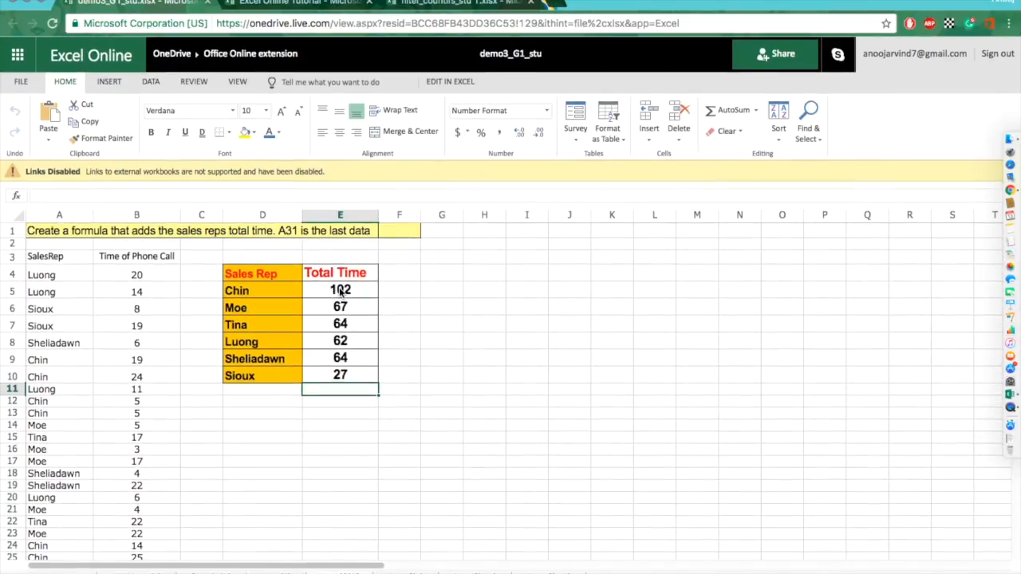
click(341, 293)
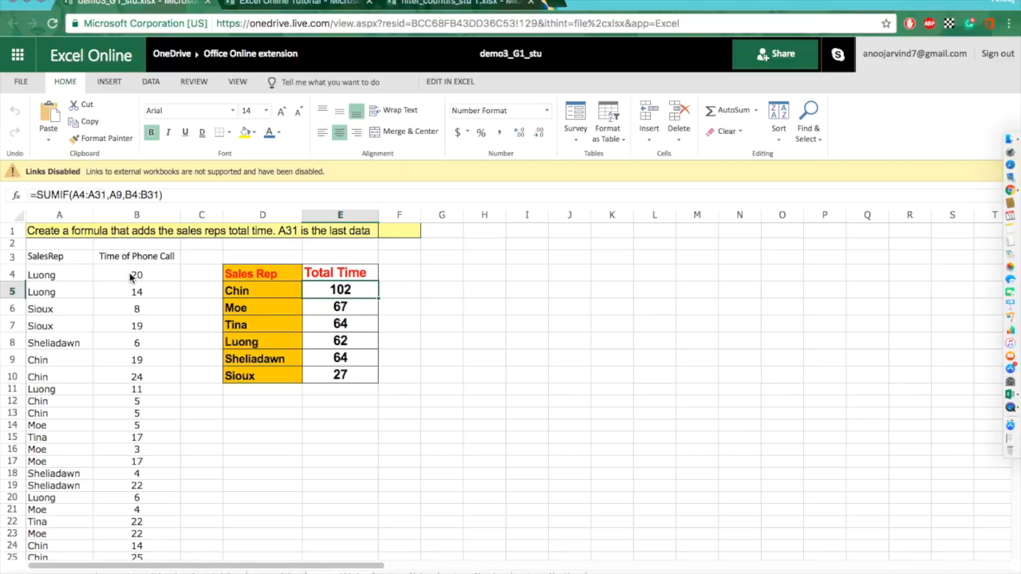
scroll(132, 277, down, 5)
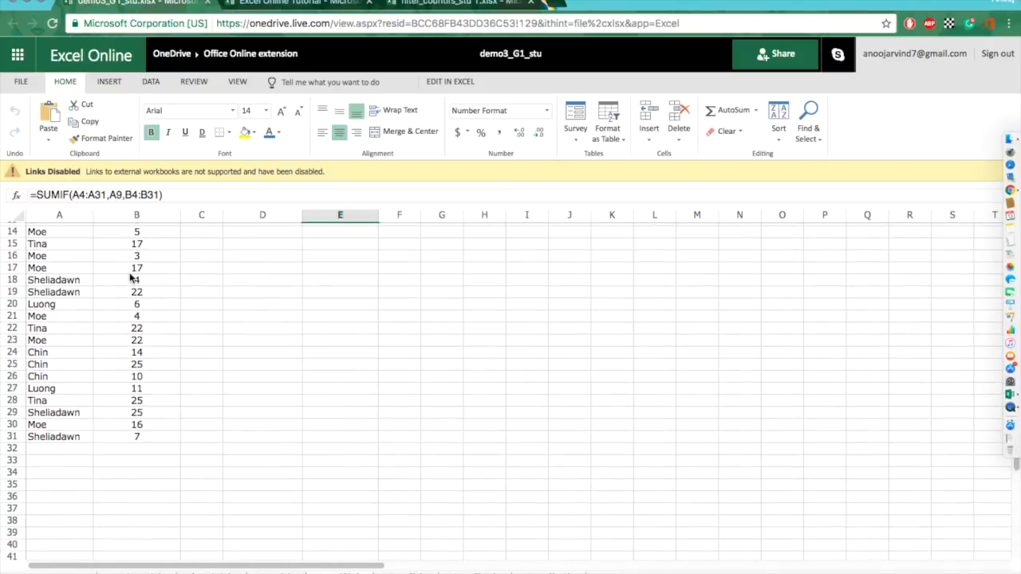
scroll(133, 277, up, 5)
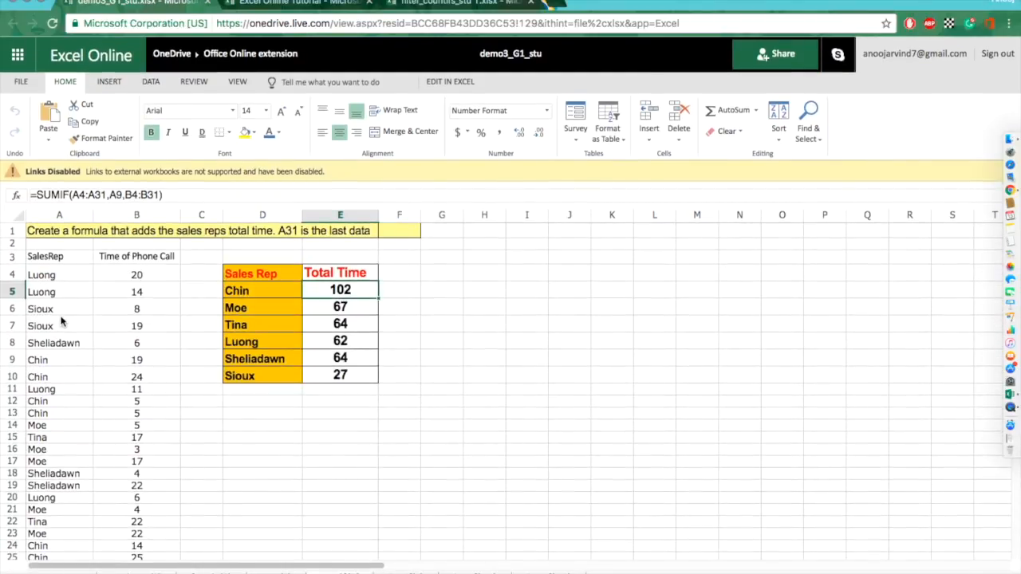
Check criterion cell A9 against the SUMIF formula in E5 and review the call rows it sums.
click(46, 360)
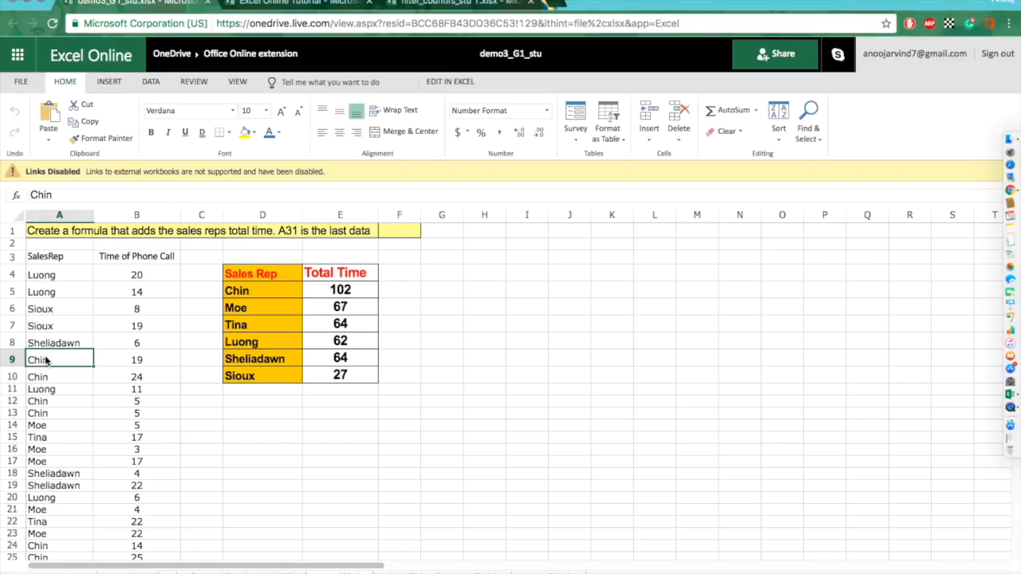
click(322, 298)
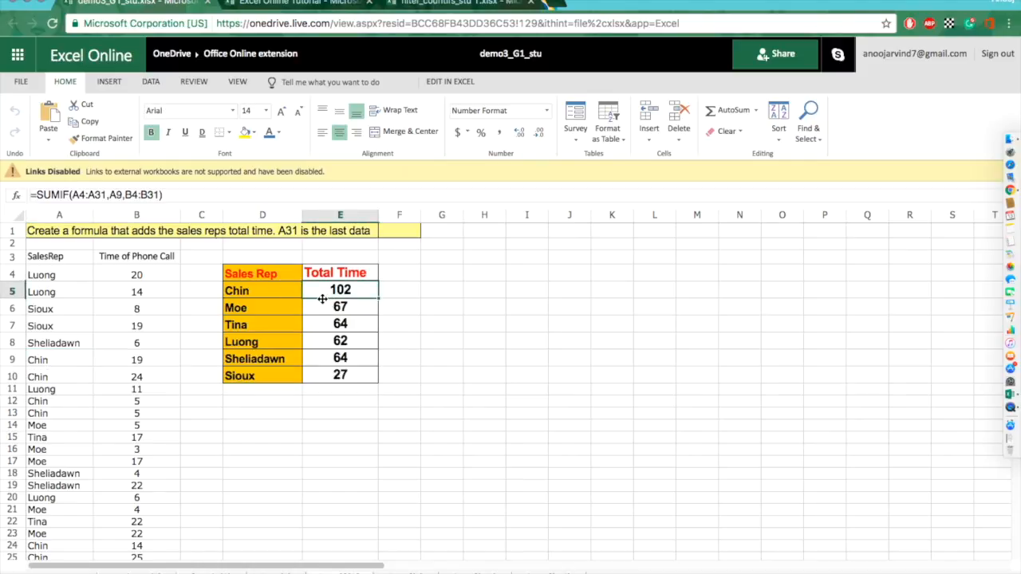
scroll(319, 307, down, 7)
scroll(317, 309, up, 4)
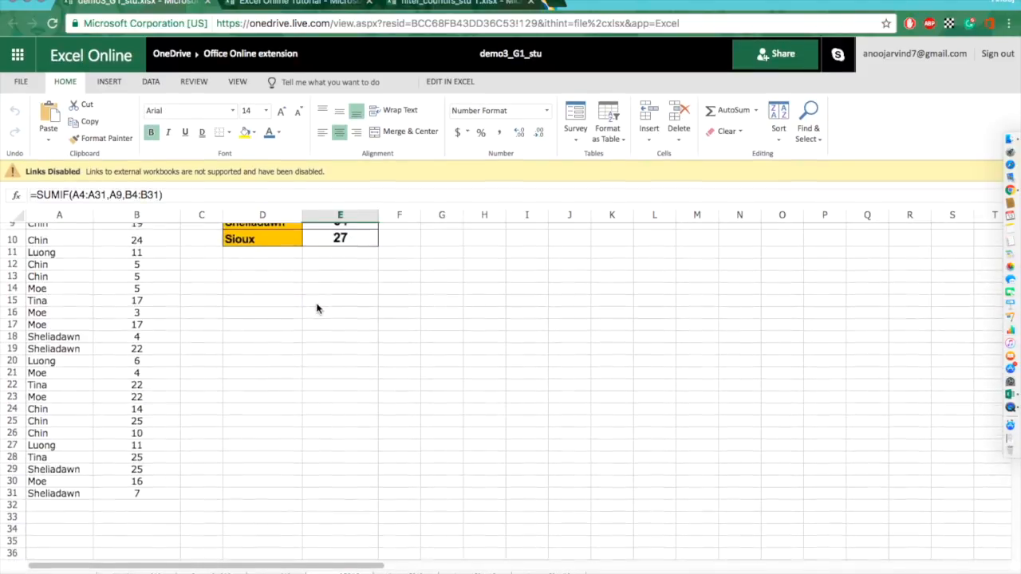
scroll(316, 309, up, 5)
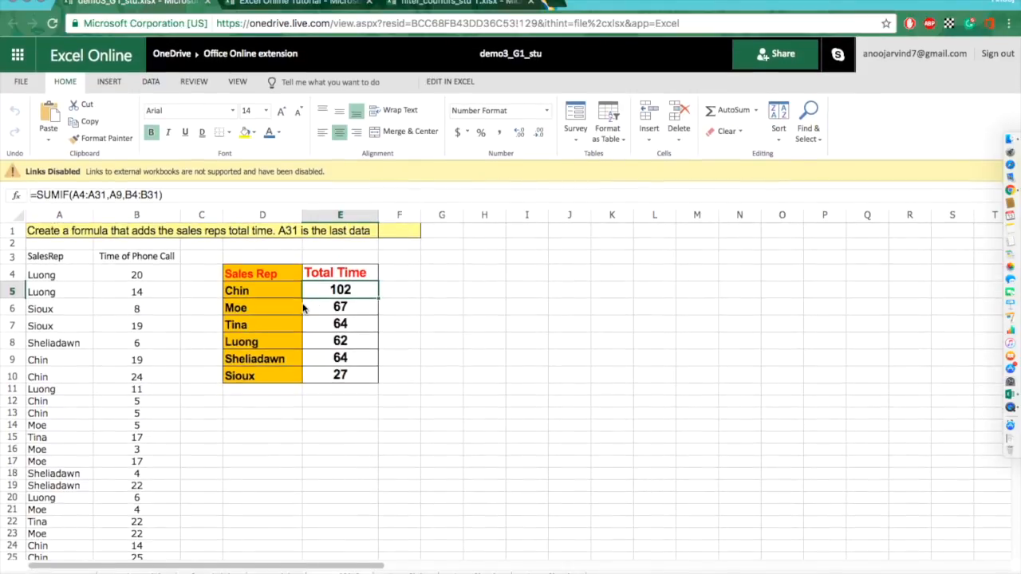
Step through the SUMIF formulas in the remaining Total Time cells E6:E10.
right_click(294, 310)
click(307, 303)
click(313, 307)
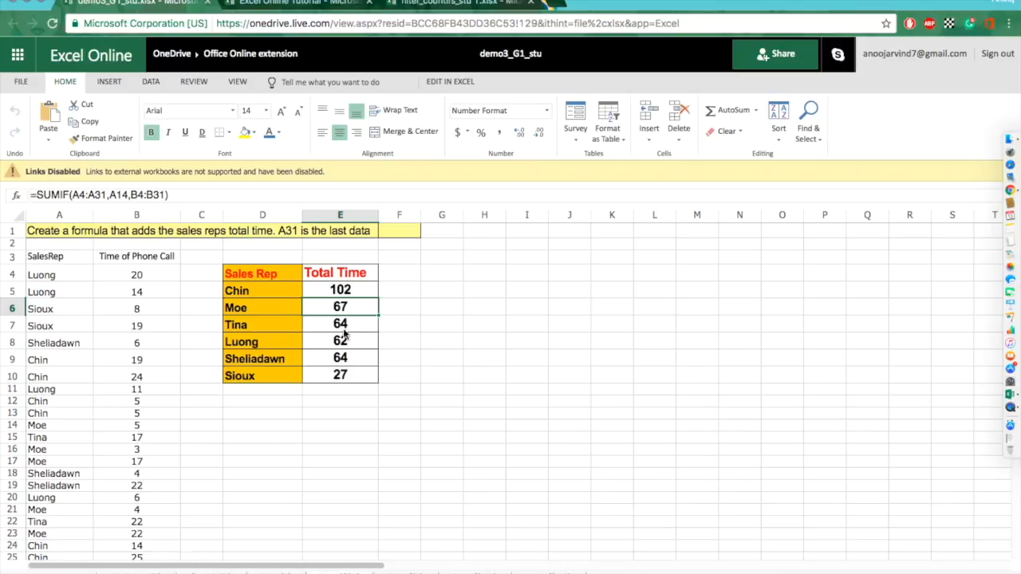
click(280, 323)
click(317, 333)
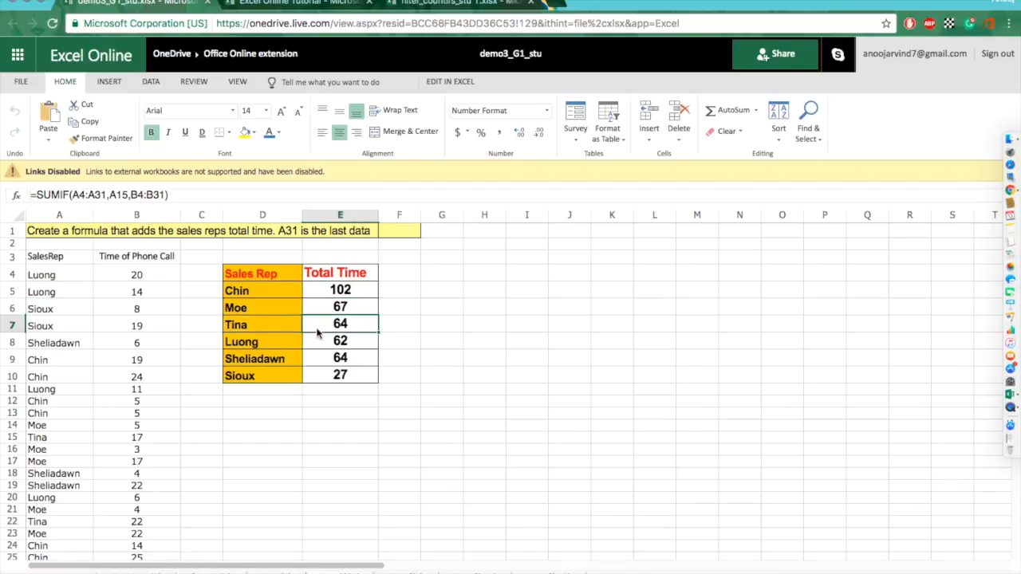
click(317, 346)
click(315, 361)
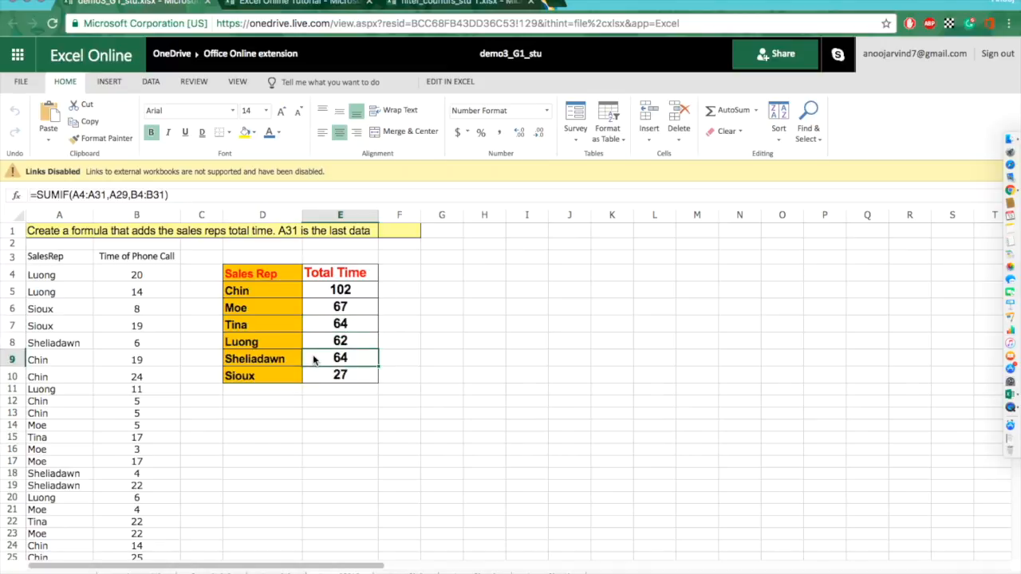
click(315, 379)
Switch to the Hurdle sheet and compare the SUMIF formula in C4 with its criterion label in D4.
click(383, 571)
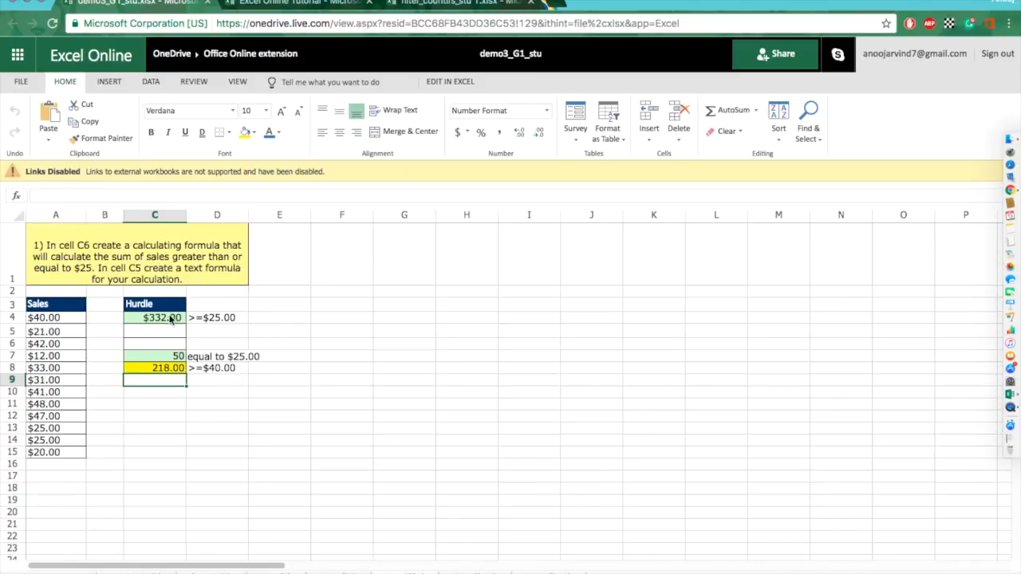
click(171, 320)
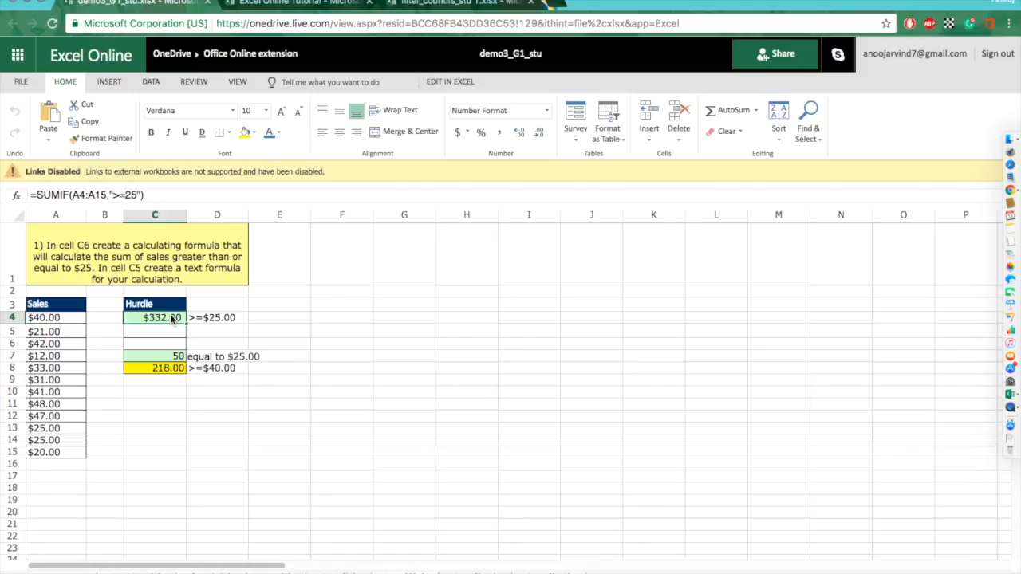
click(201, 320)
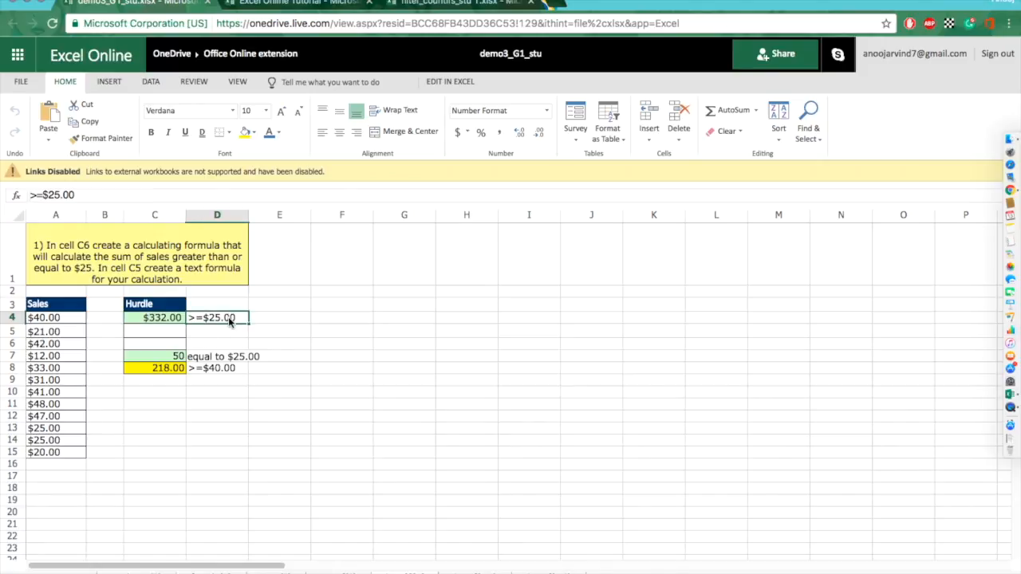
click(163, 309)
click(163, 316)
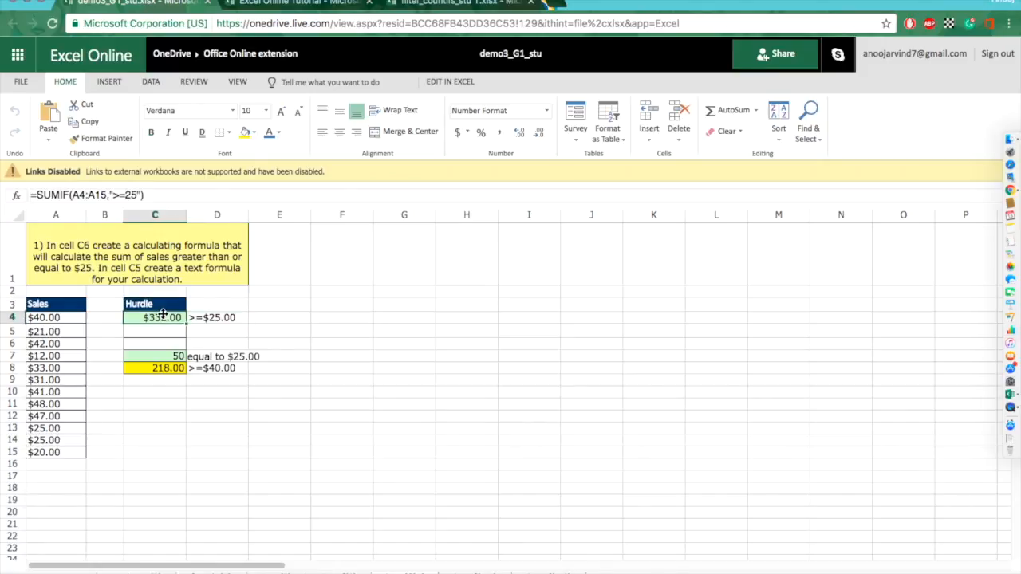
Compare the "equal to $25.00" label in D7 with the sales in A13:A14 and inspect C7.
click(204, 358)
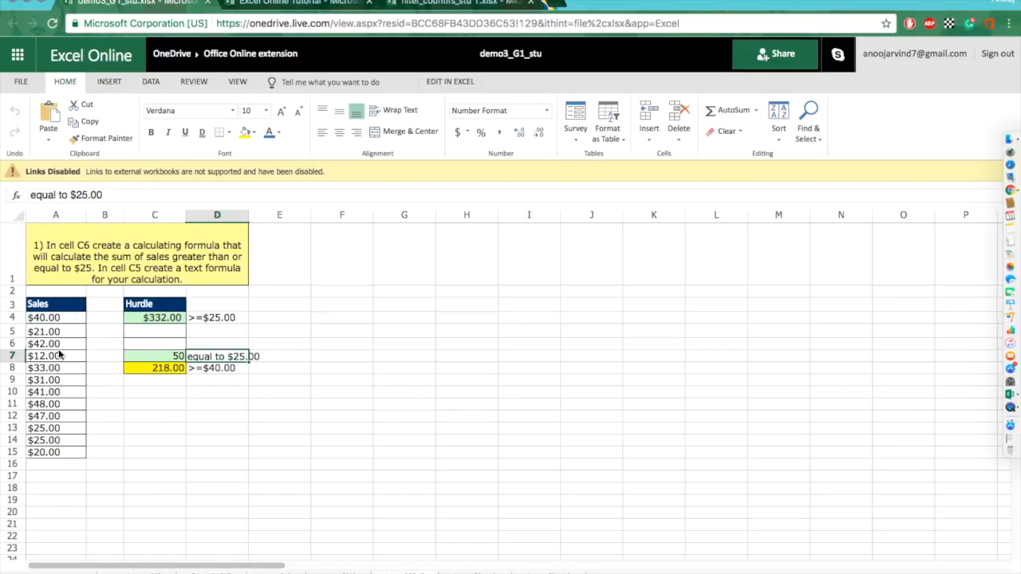
click(46, 431)
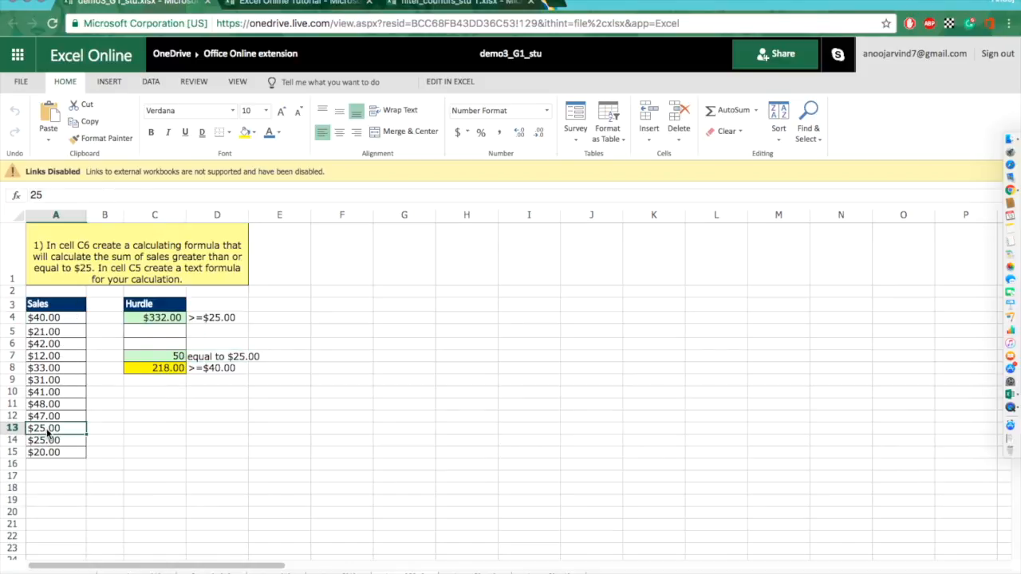
key(Down)
click(164, 346)
click(165, 361)
Examine the SUMIF formula in C8 and step through the sales values in column A.
click(165, 369)
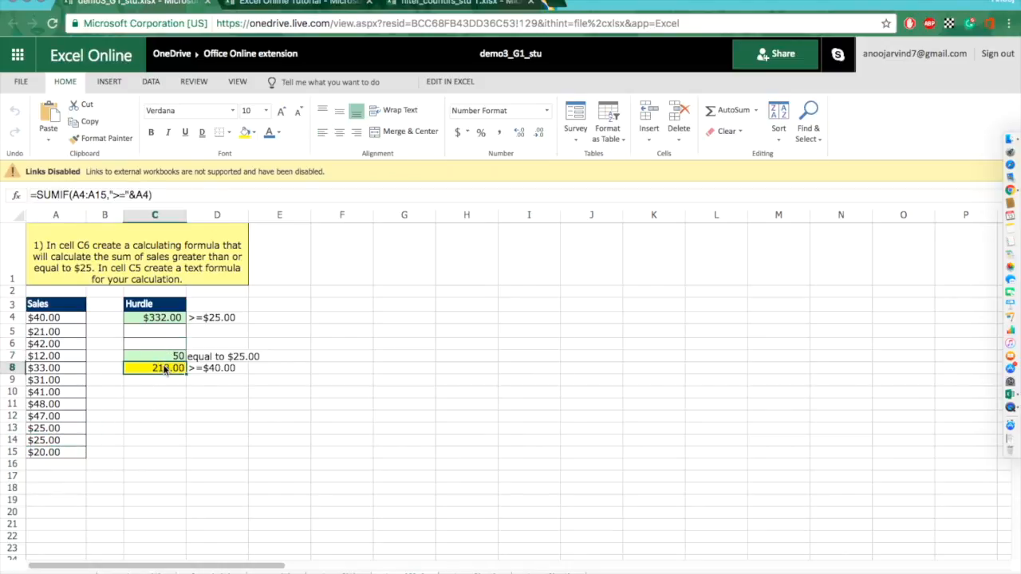
key(Down)
key(Left)
key(Left)
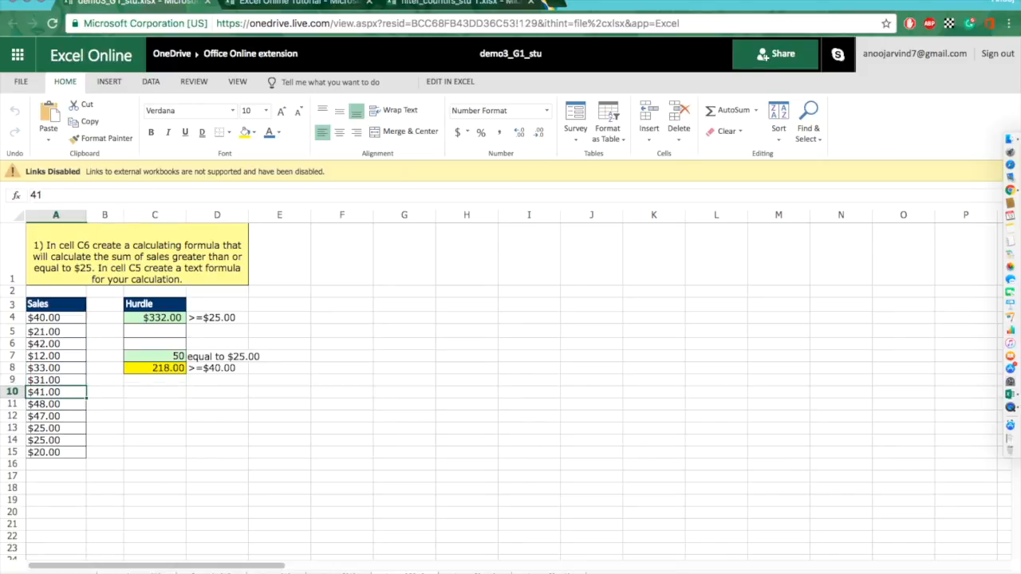
key(Up)
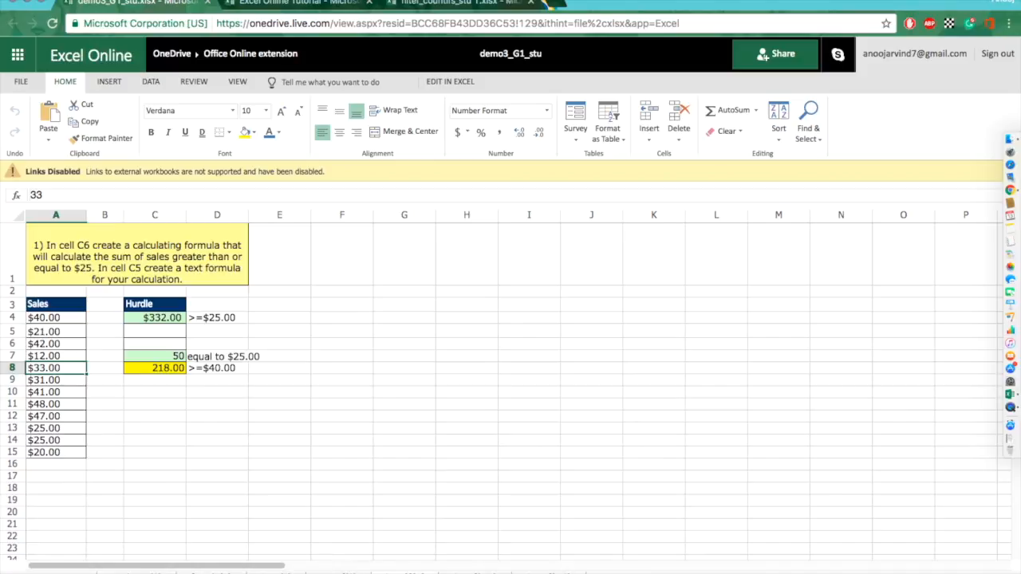
Inspect the SUMIF formula in F8 on the sheet listing dates, sales reps and sales, comparing it with the phone call time sheet.
click(482, 573)
key(Up)
key(Up)
key(Up)
key(Up)
key(Up)
key(Up)
key(Up)
key(Up)
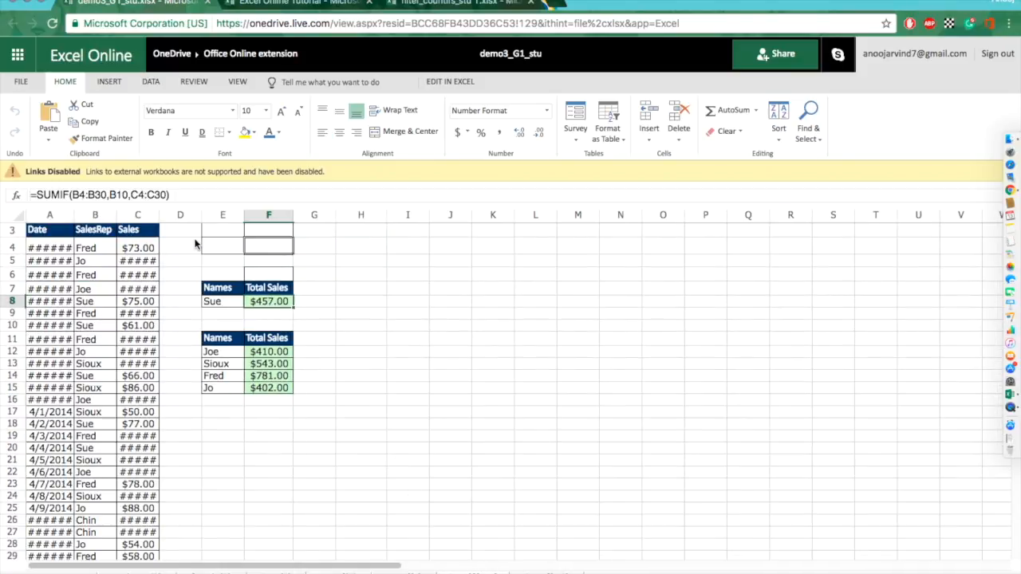
click(318, 571)
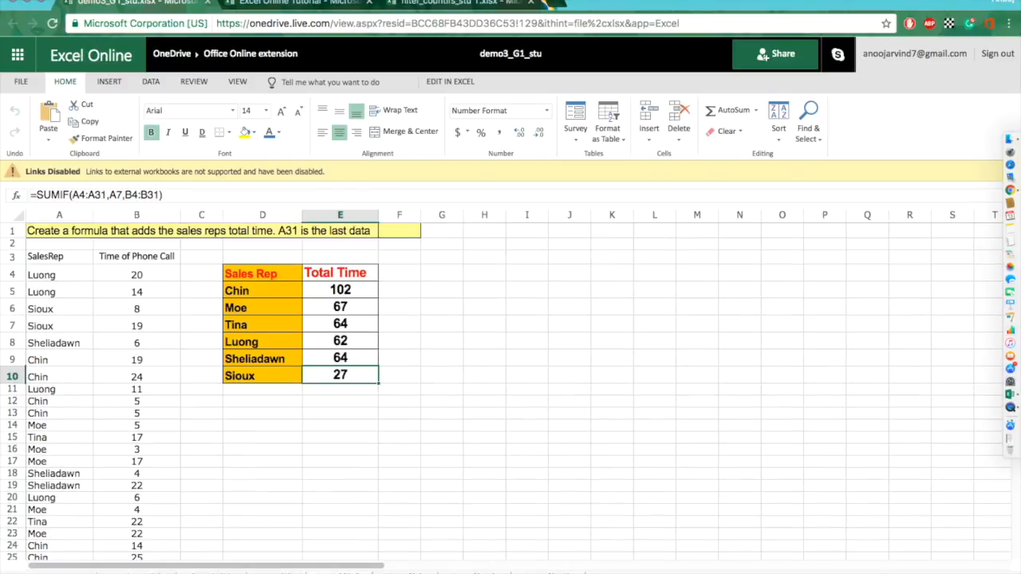
click(482, 572)
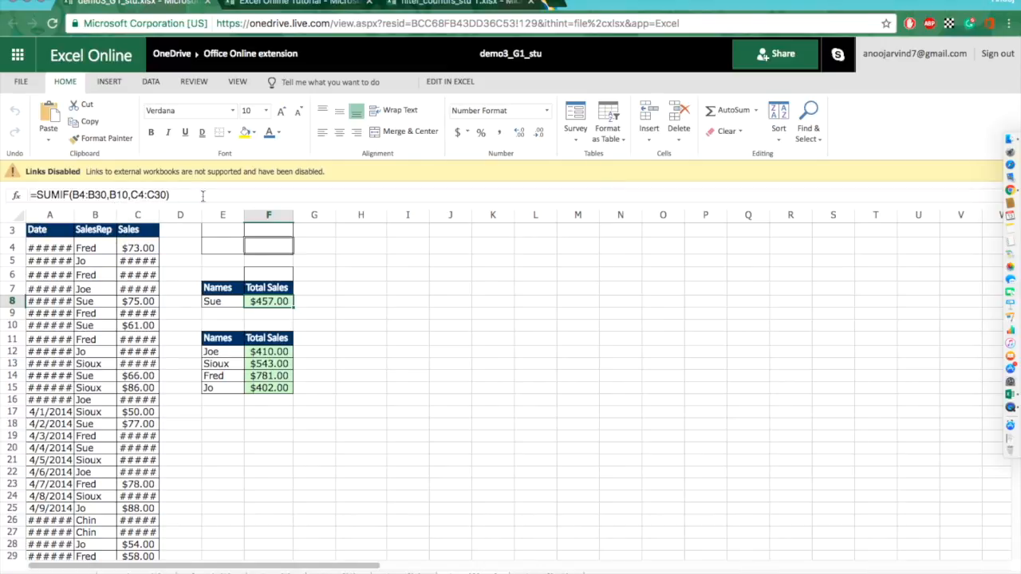
Step through the SUMIF formulas in the Total Sales cells F12:F15.
click(271, 355)
key(Up)
key(Down)
key(Down)
key(Down)
key(Down)
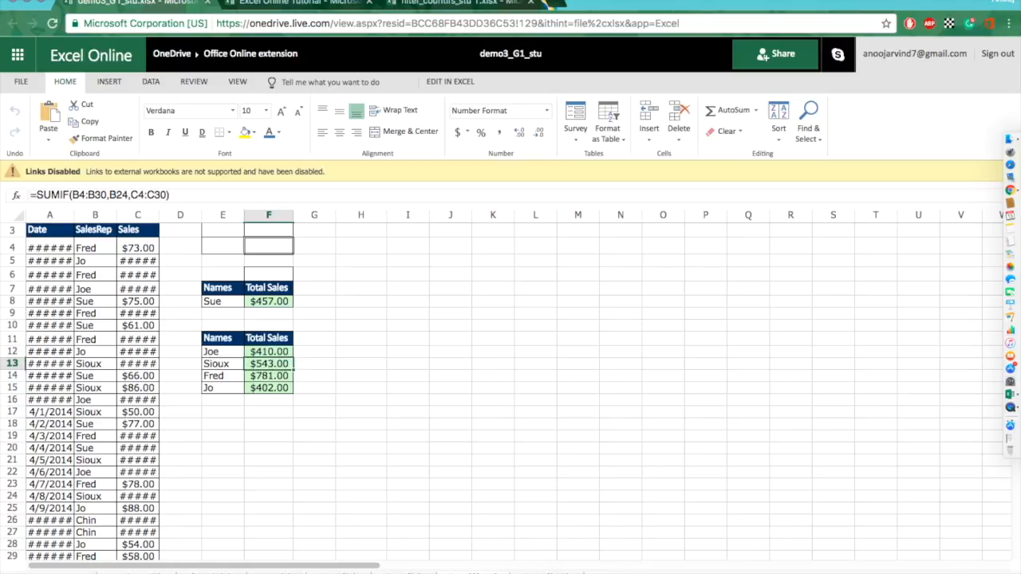
Switch to the product sales sheet and examine the SUMIF formula in G8, rechecking the sales rep totals sheet.
click(343, 572)
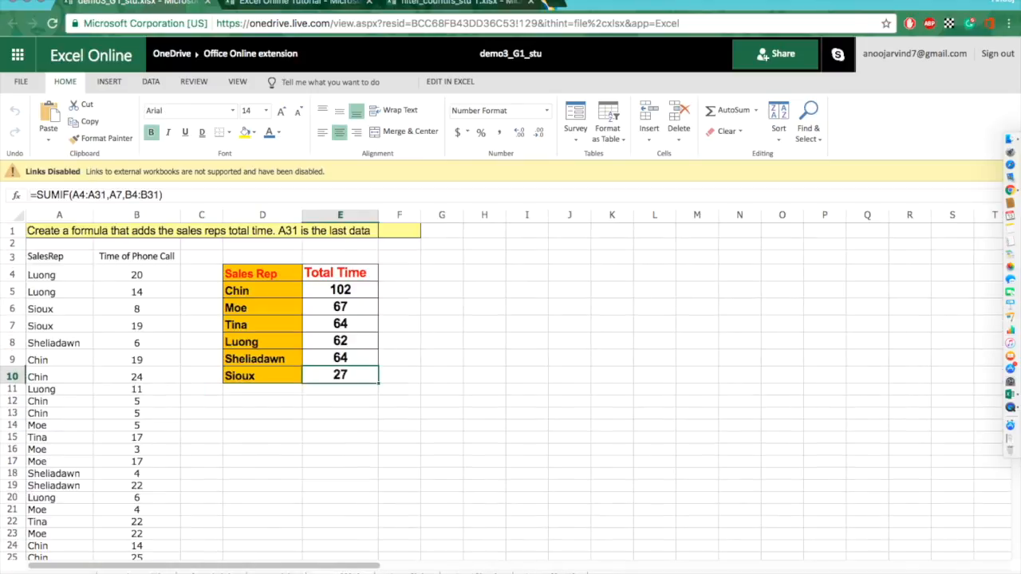
click(547, 573)
click(498, 311)
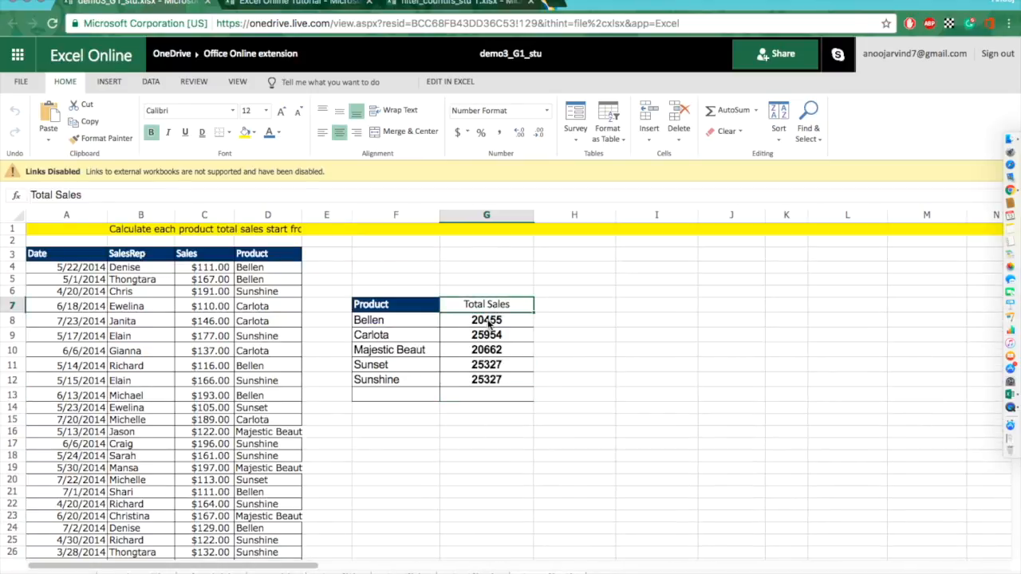
click(489, 322)
click(477, 572)
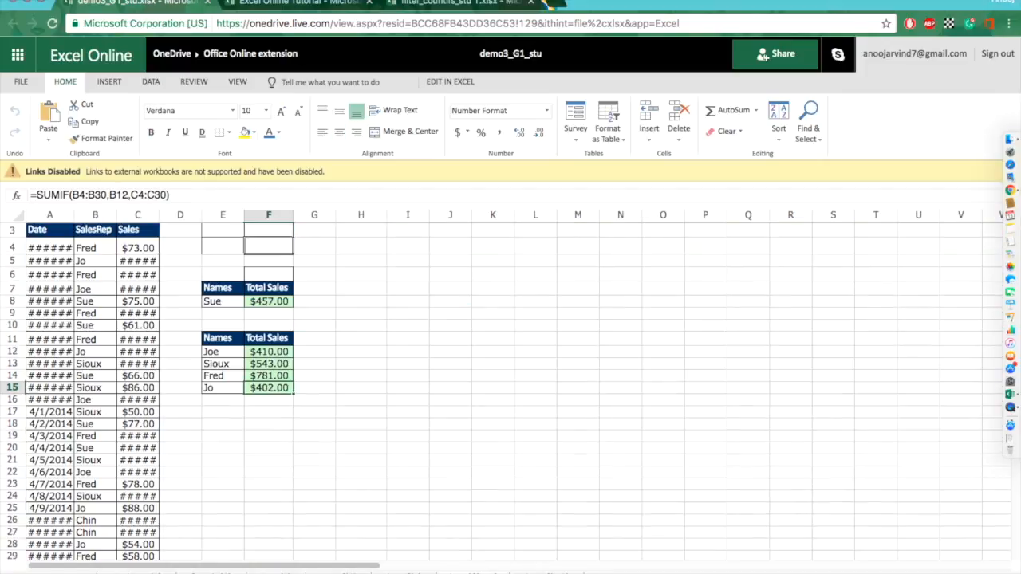
click(477, 573)
click(548, 573)
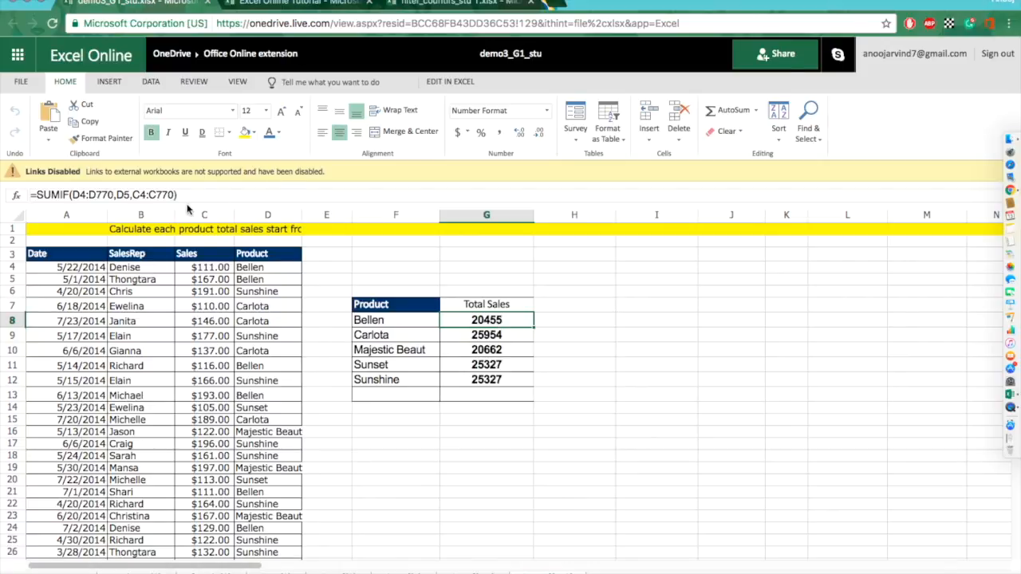
Read the task text in B1 and step through the product SUMIF formulas in G8:G12.
click(151, 233)
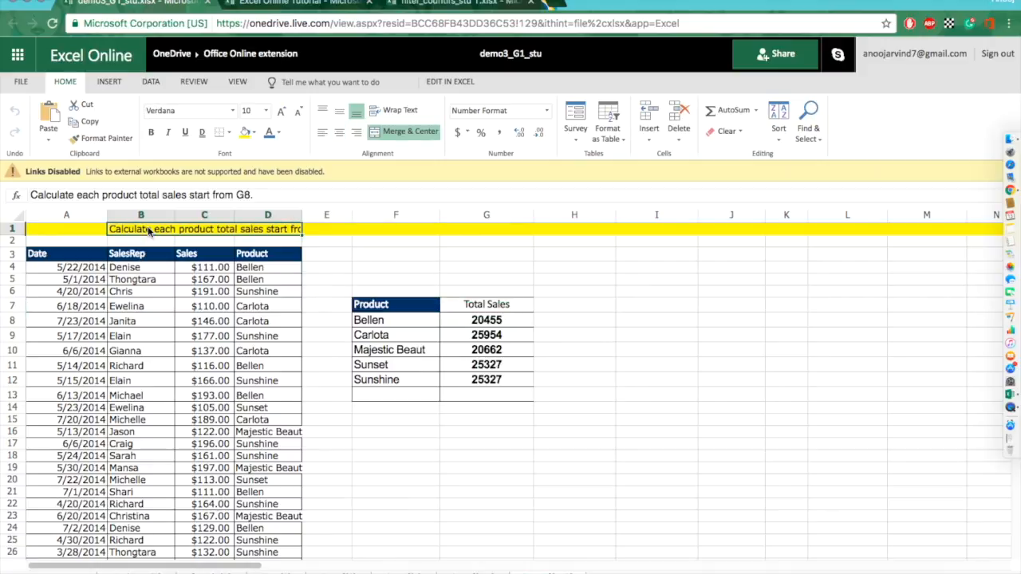
click(500, 327)
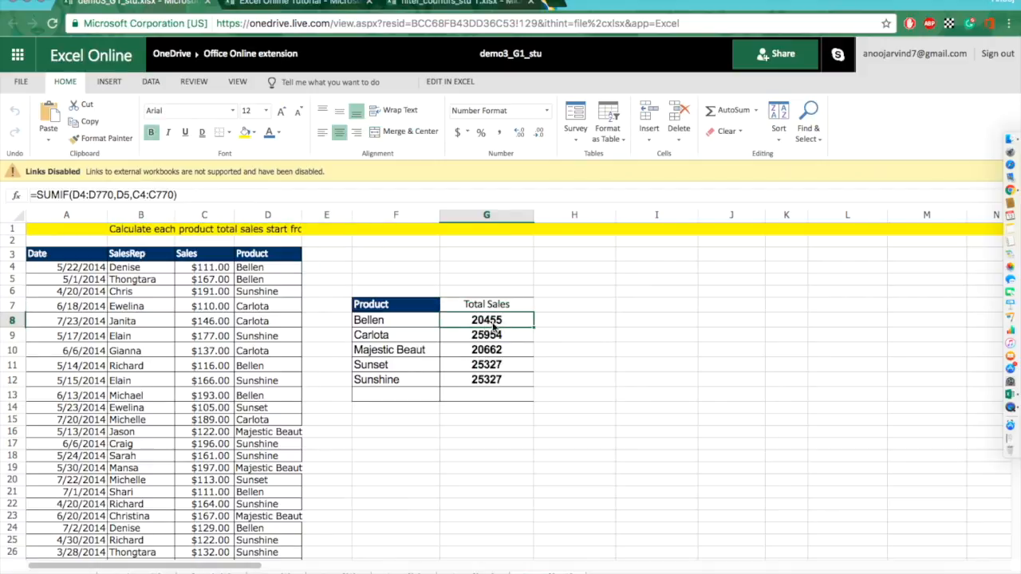
click(470, 339)
key(Down)
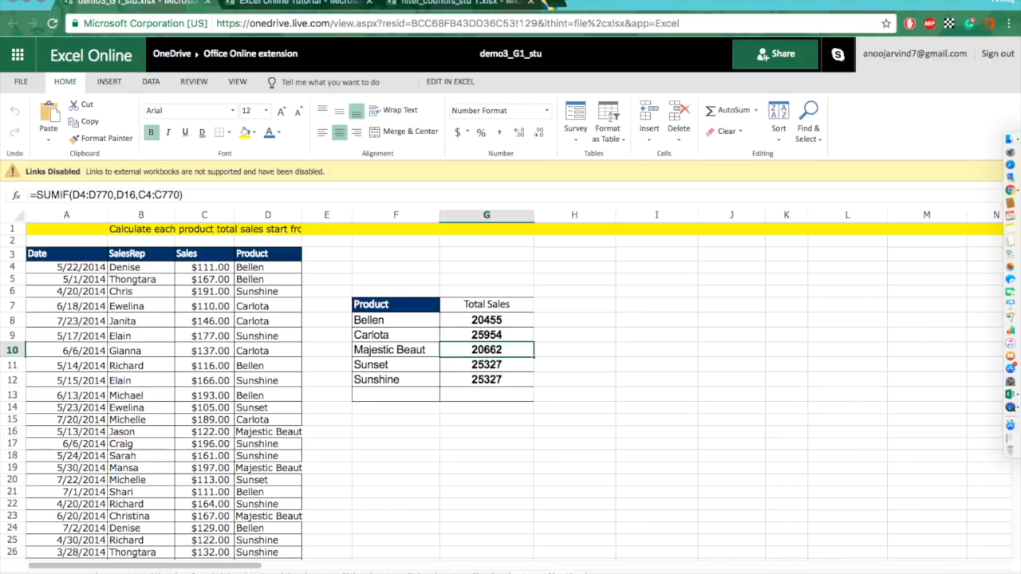
key(Down)
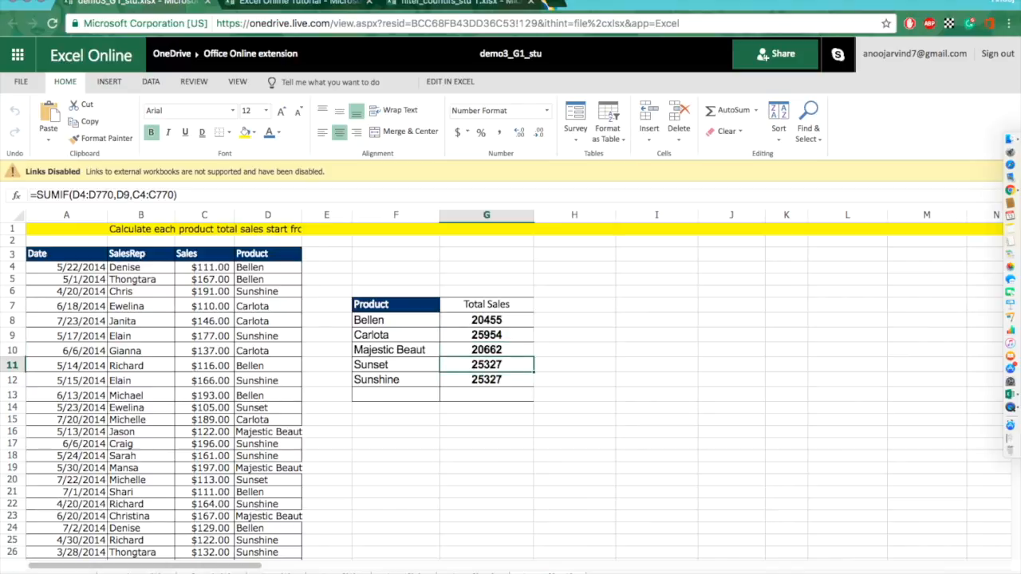
key(Down)
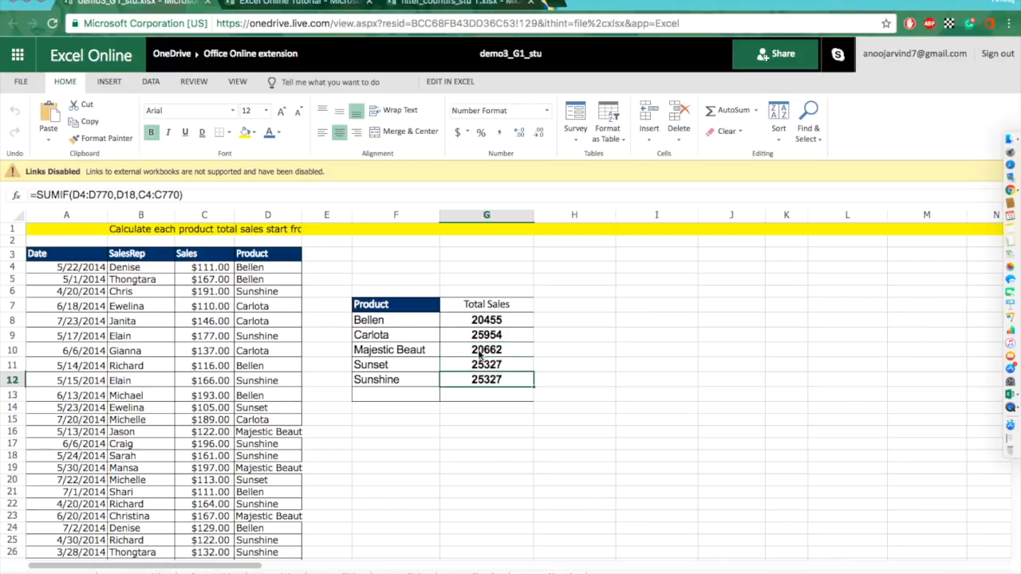